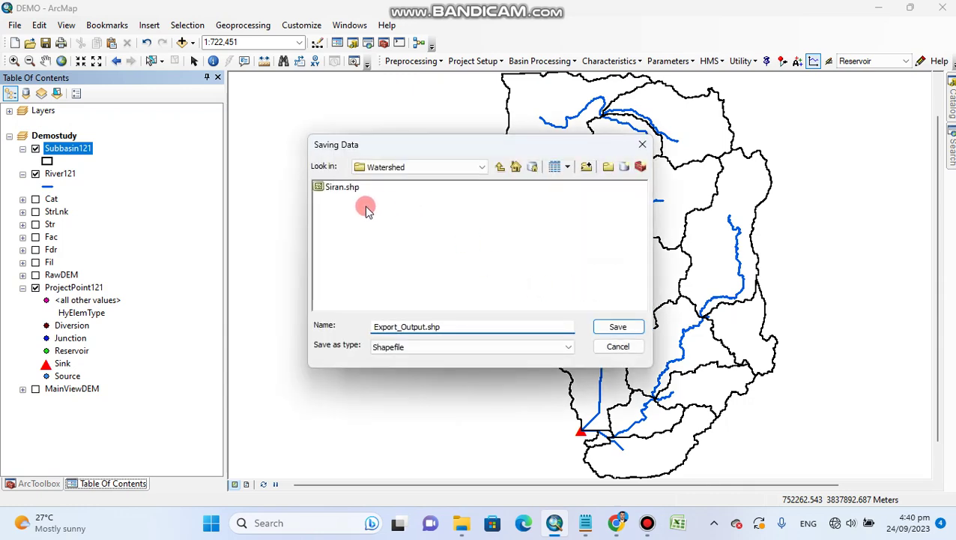
Step: Export the Subbasin121 layer as the shapefile Siran1.shp in the Watershed folder, without adding it to the map
{"action": "left_click", "coordinate": [337, 189]}
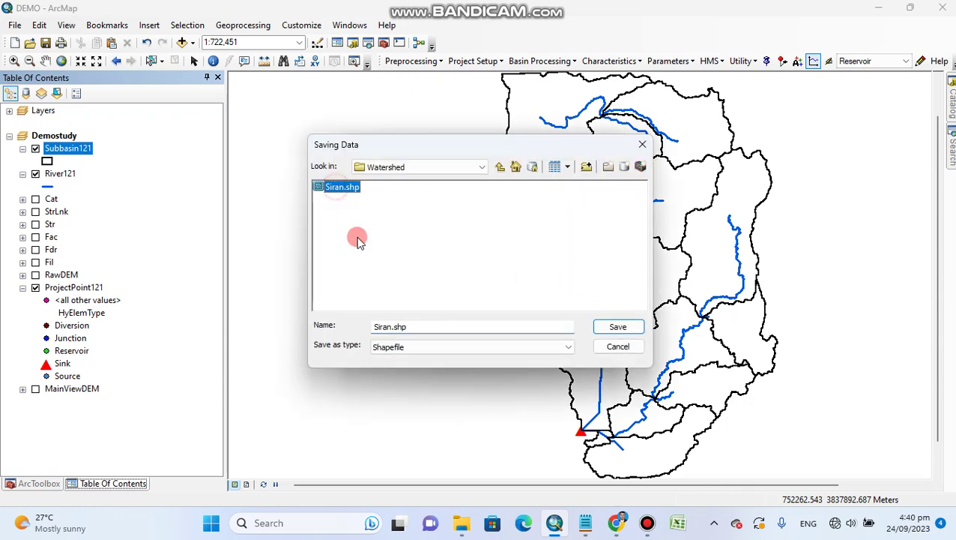
{"action": "left_click", "coordinate": [391, 326]}
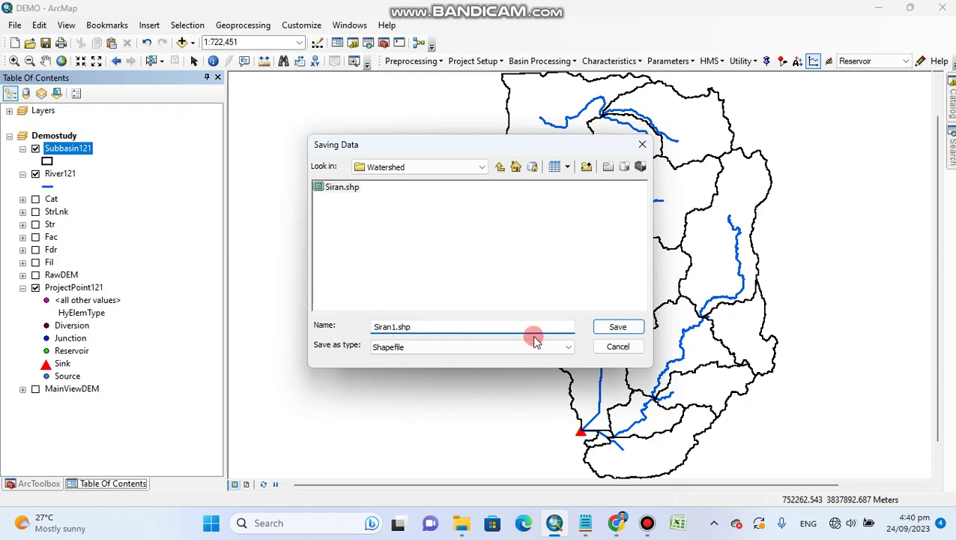
{"action": "left_click", "coordinate": [614, 327]}
{"action": "left_click", "coordinate": [529, 354]}
{"action": "left_click", "coordinate": [576, 311]}
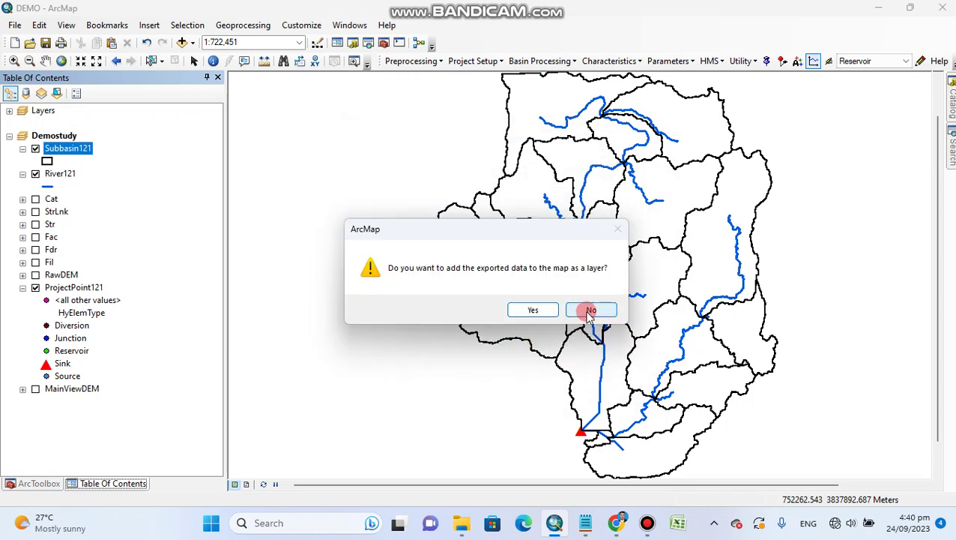
{"action": "left_click_drag", "start_coordinate": [591, 315], "coordinate": [291, 184]}
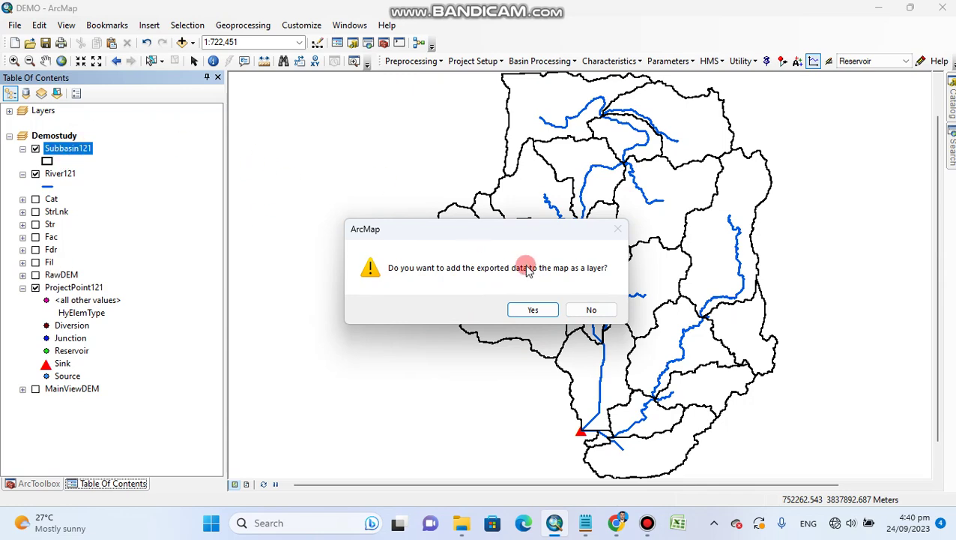
{"action": "left_click", "coordinate": [587, 309]}
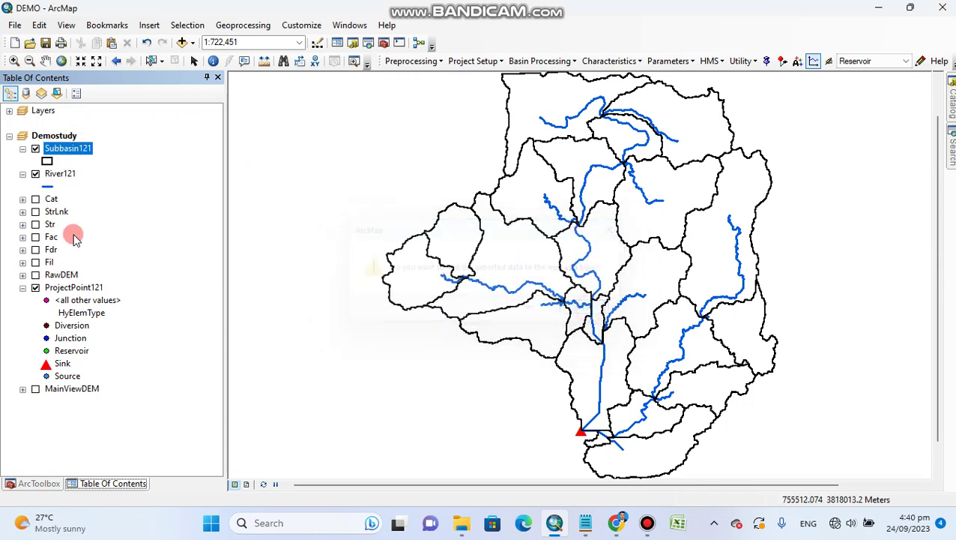
Step: Export all features of the River121 layer as River.shp in the Watershed folder, without adding it to the map
{"action": "right_click", "coordinate": [59, 175]}
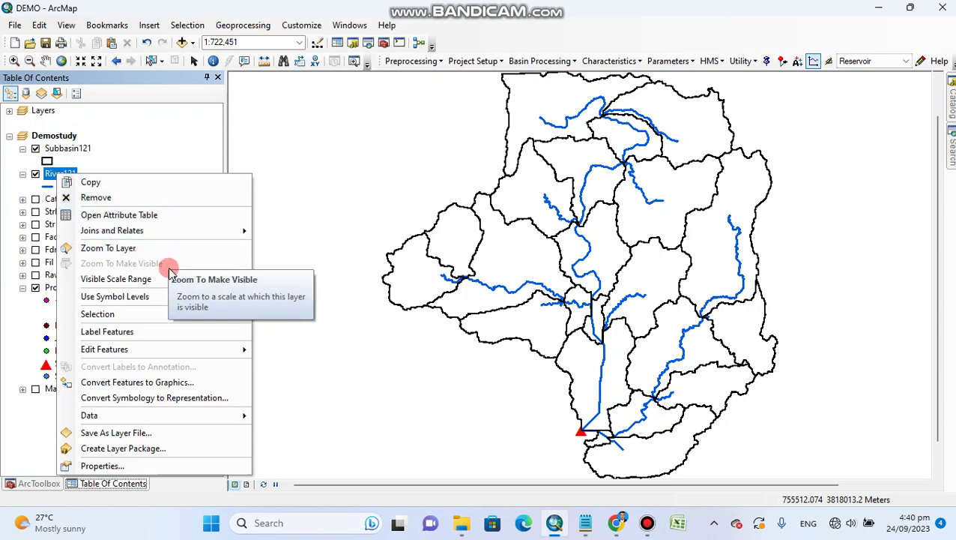
{"action": "left_click", "coordinate": [213, 415]}
{"action": "left_click", "coordinate": [309, 427]}
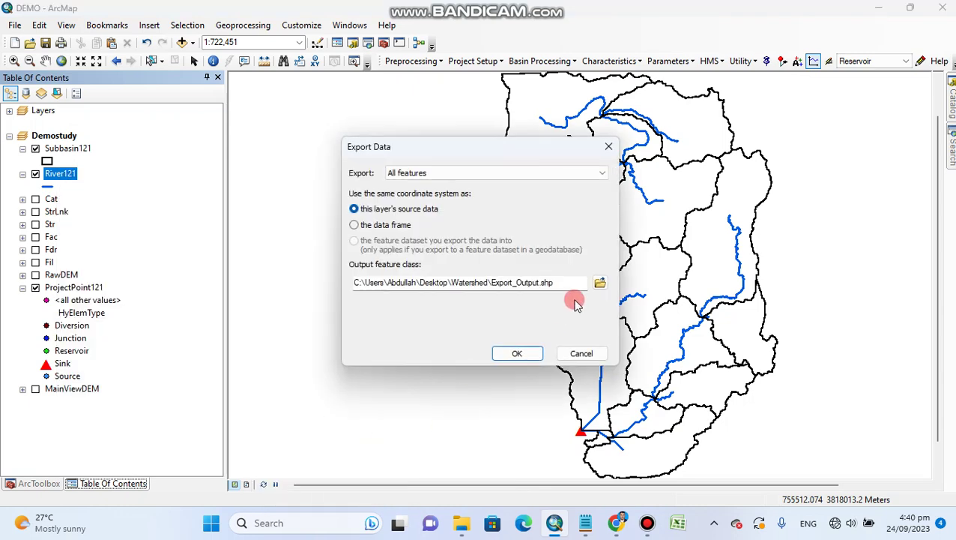
{"action": "left_click", "coordinate": [599, 282]}
{"action": "left_click", "coordinate": [400, 327]}
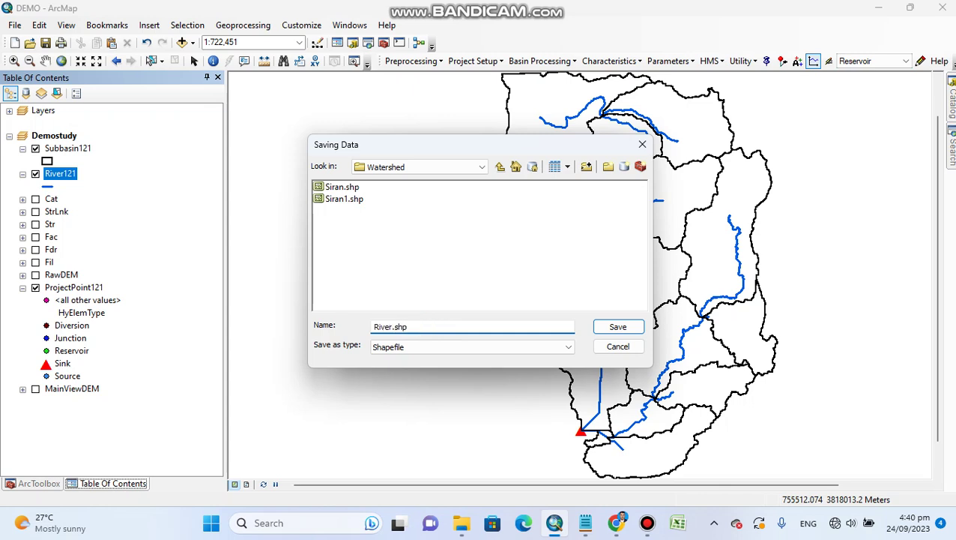
{"action": "left_click", "coordinate": [616, 327]}
{"action": "left_click", "coordinate": [525, 352]}
{"action": "left_click", "coordinate": [584, 310]}
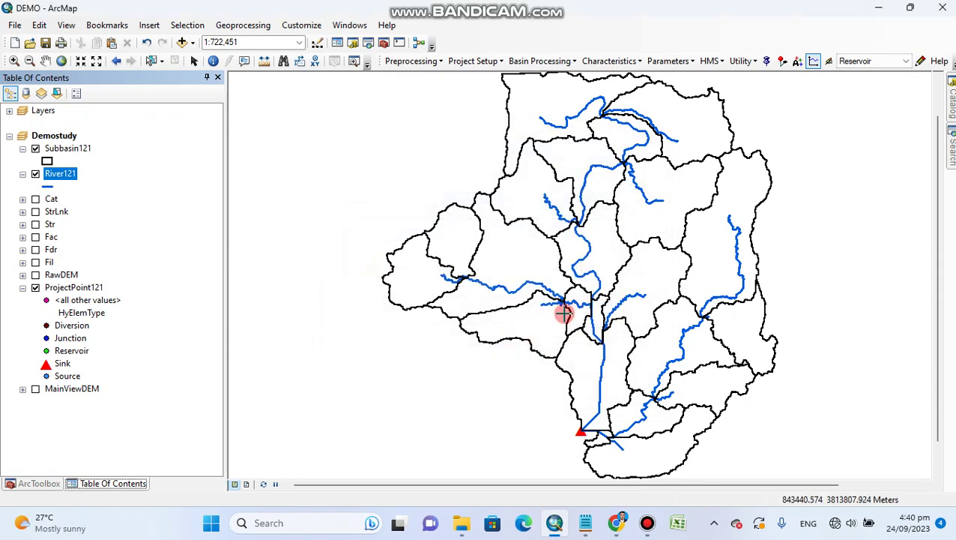
Step: Display the RawDEM layer with its legend and apply the spectrum color ramp running from white and magenta to dark red
{"action": "left_click", "coordinate": [23, 275]}
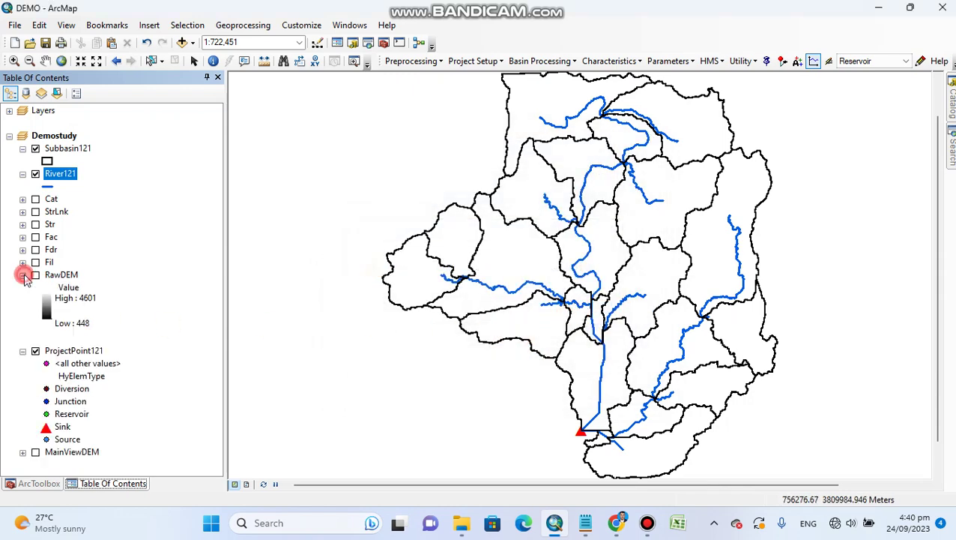
{"action": "left_click", "coordinate": [36, 275]}
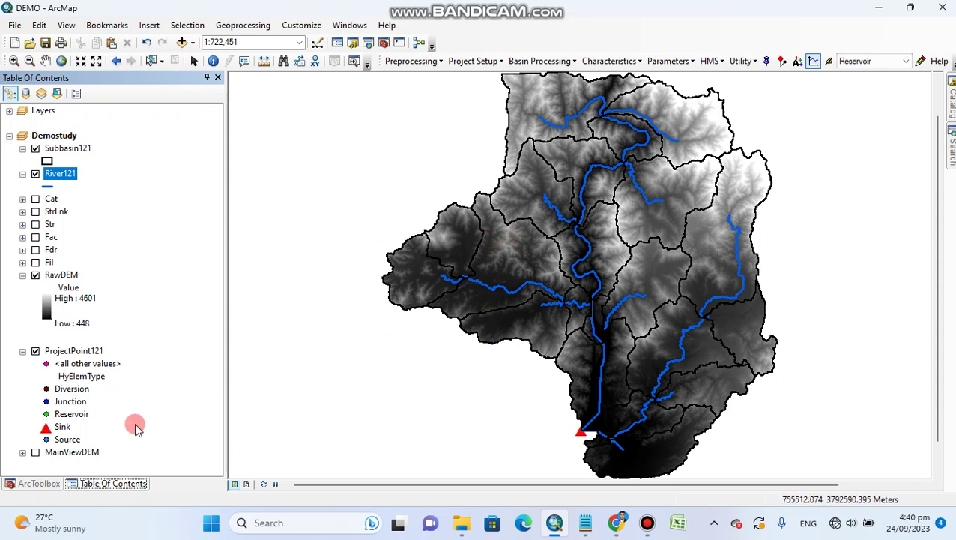
{"action": "left_click", "coordinate": [45, 303]}
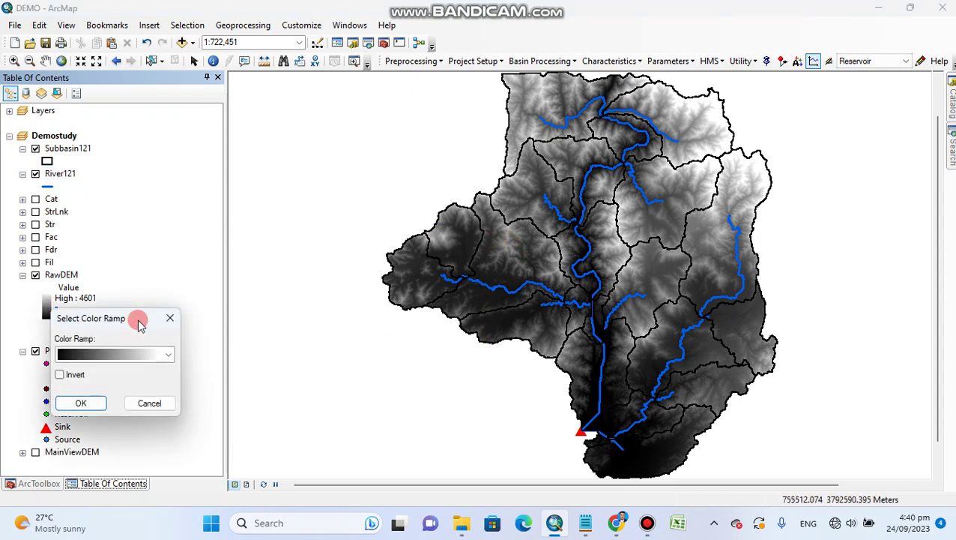
{"action": "left_click", "coordinate": [168, 354]}
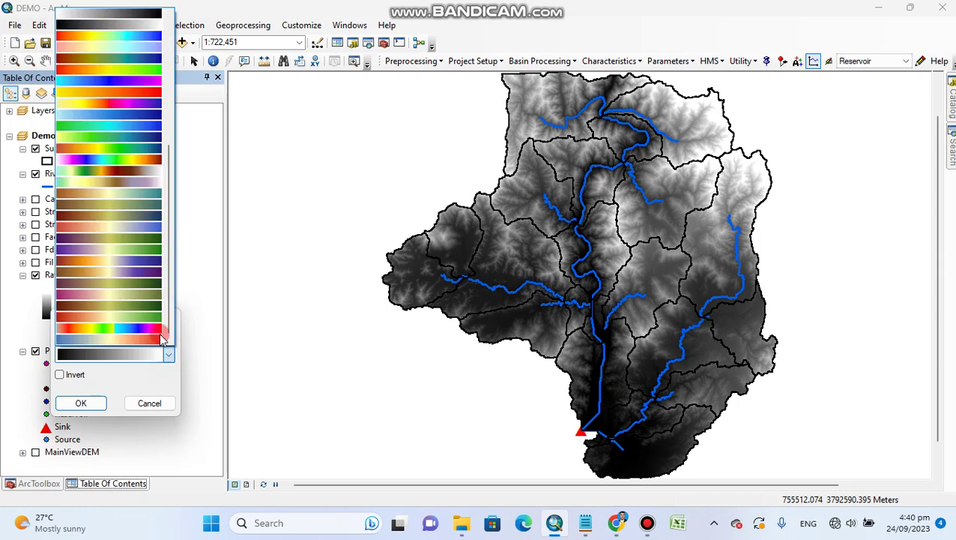
{"action": "left_click", "coordinate": [135, 177]}
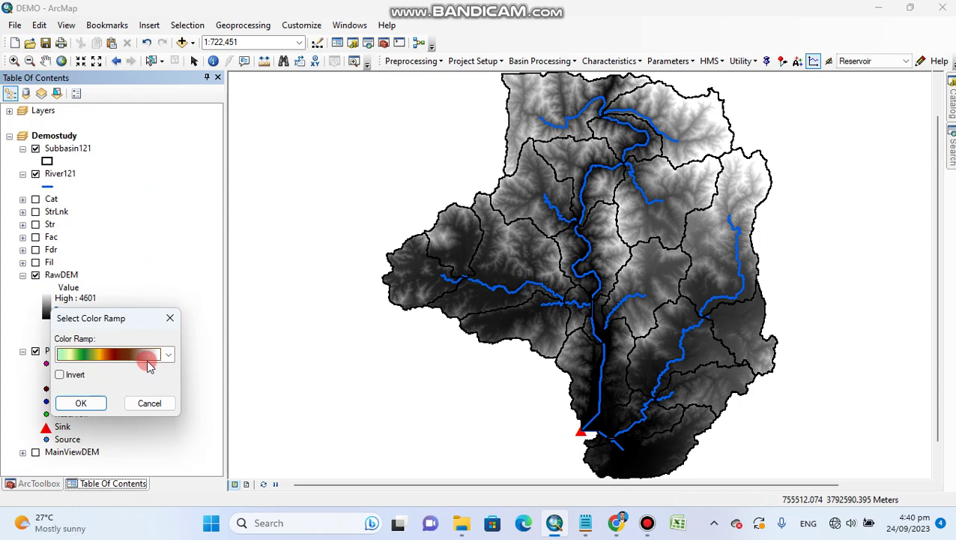
{"action": "left_click_drag", "start_coordinate": [122, 319], "coordinate": [176, 296]}
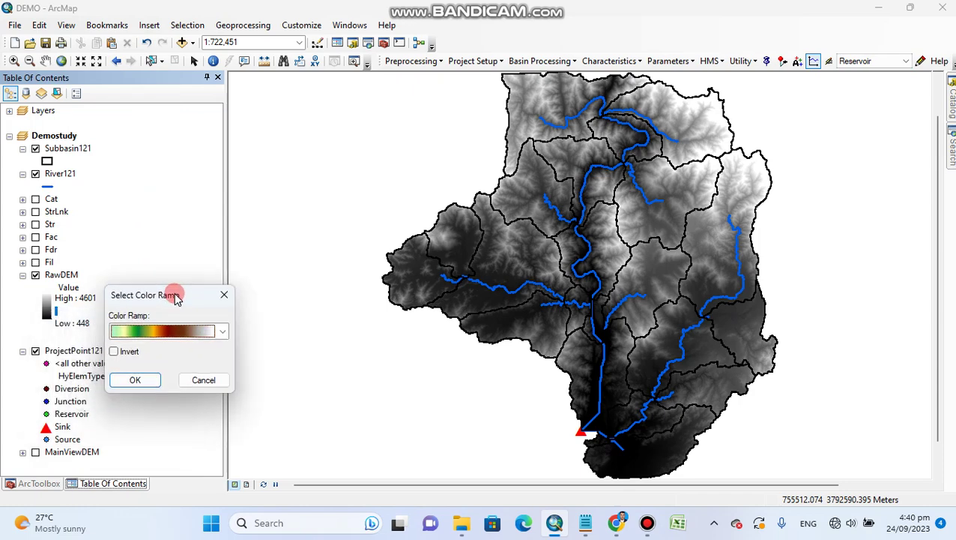
{"action": "left_click", "coordinate": [215, 328]}
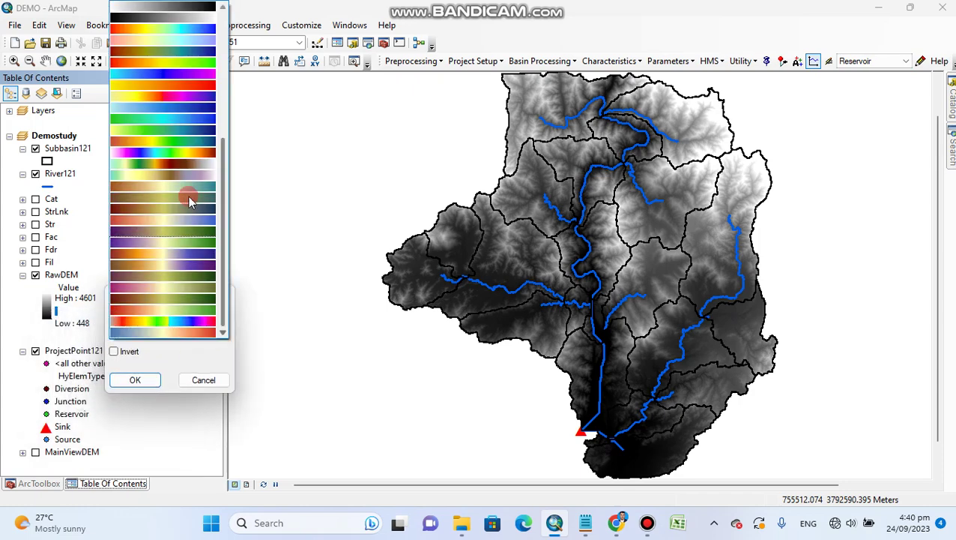
{"action": "left_click", "coordinate": [189, 154]}
{"action": "left_click", "coordinate": [135, 379]}
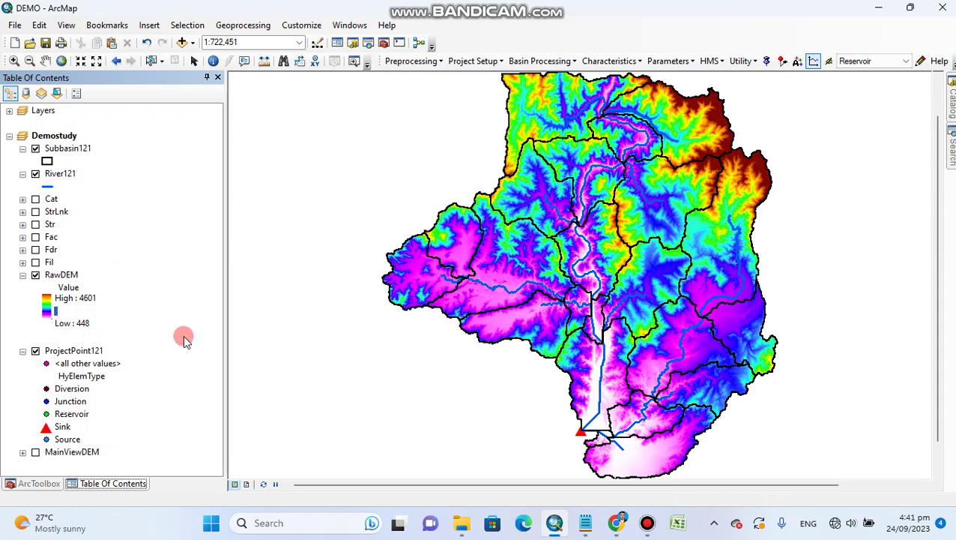
Step: Set the RawDEM color ramp to the elevation scheme running from light green through orange and brown to white
{"action": "double_click", "coordinate": [51, 311]}
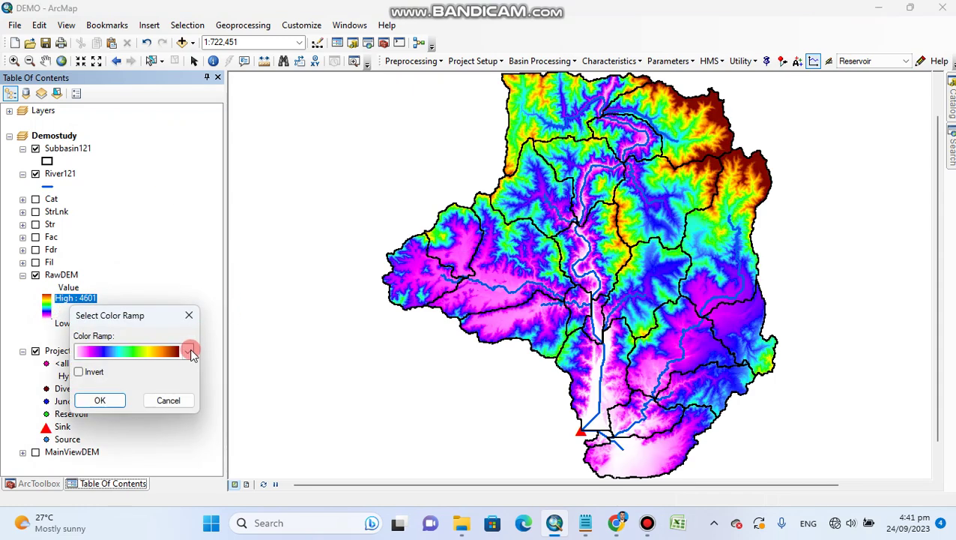
{"action": "left_click", "coordinate": [188, 347]}
{"action": "left_click", "coordinate": [157, 171]}
{"action": "left_click", "coordinate": [103, 401]}
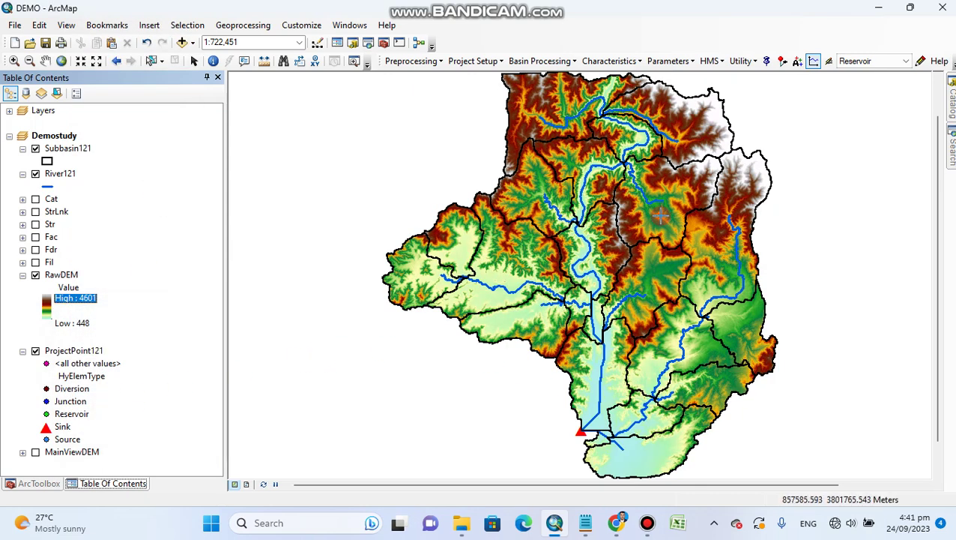
Step: Check the high and low elevation values in the RawDEM legend with the map at full extent
{"action": "left_click", "coordinate": [60, 62]}
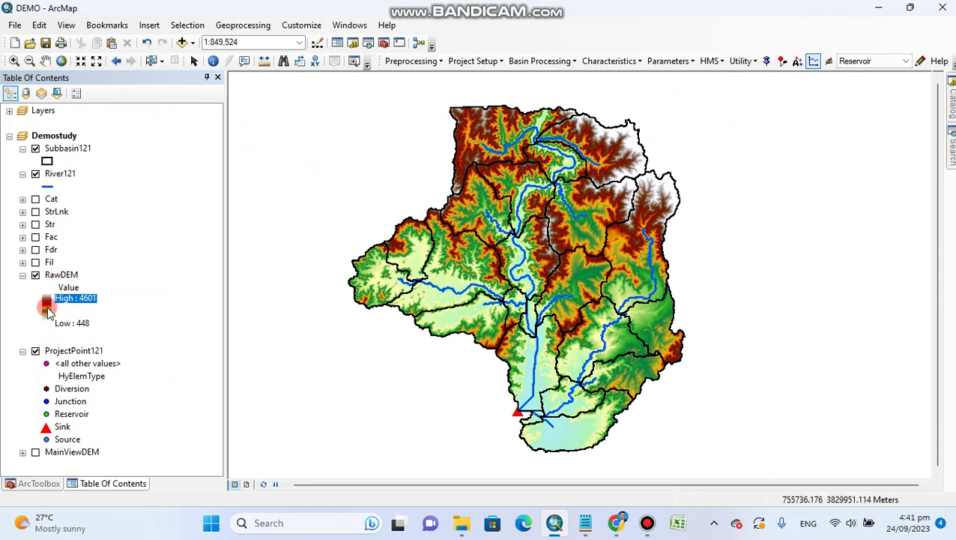
{"action": "left_click", "coordinate": [132, 310]}
{"action": "left_click", "coordinate": [45, 298]}
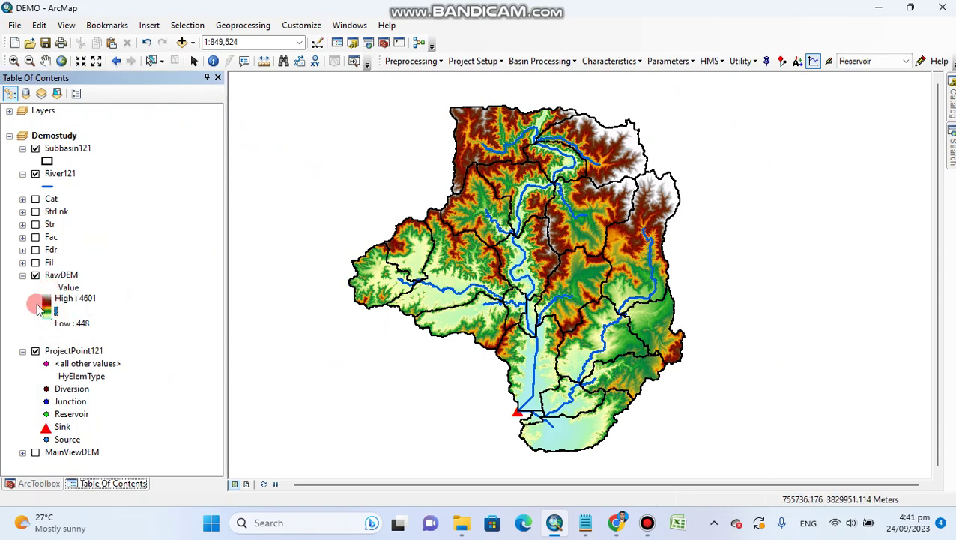
{"action": "left_click", "coordinate": [139, 324]}
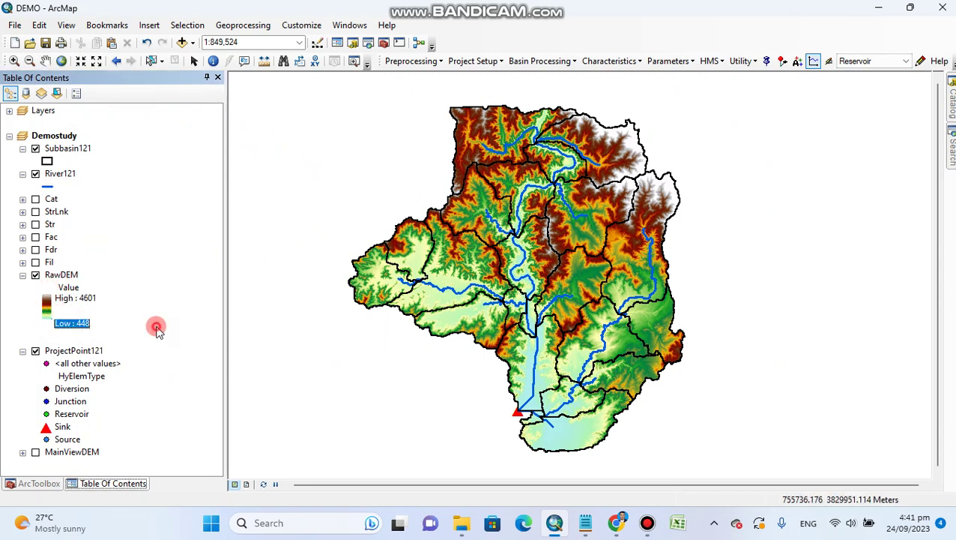
{"action": "left_click", "coordinate": [140, 304]}
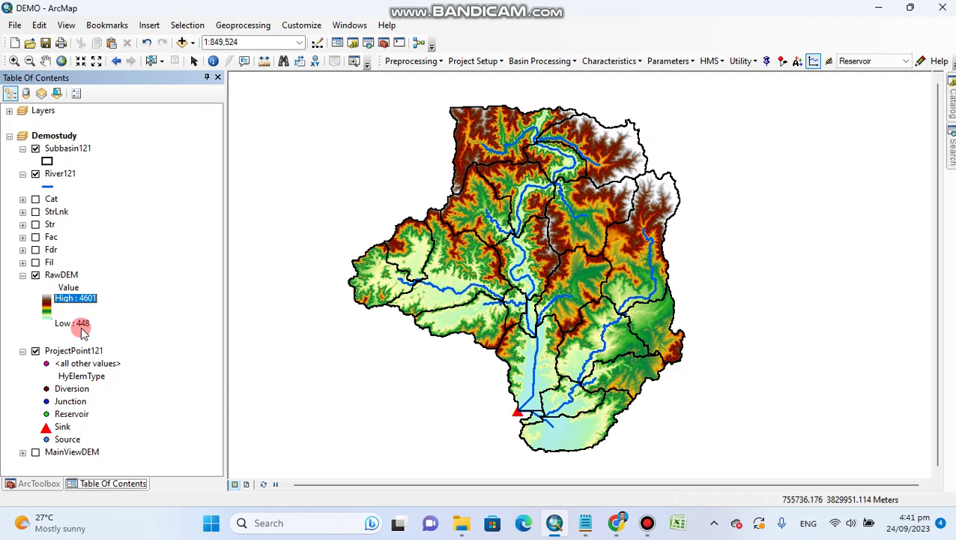
{"action": "left_click", "coordinate": [93, 313]}
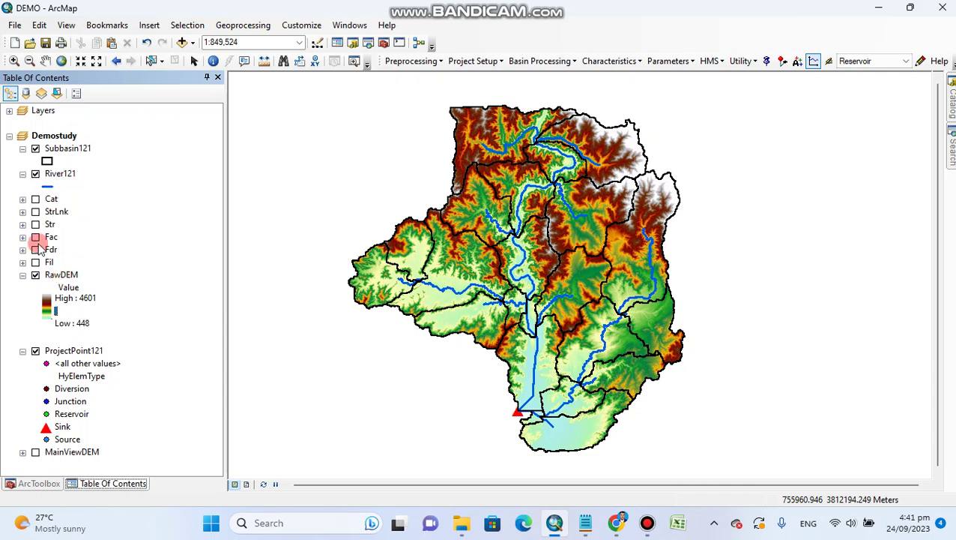
Step: Hide the RawDEM layer and review the attribute table of the Subbasin121 layer
{"action": "left_click", "coordinate": [36, 276]}
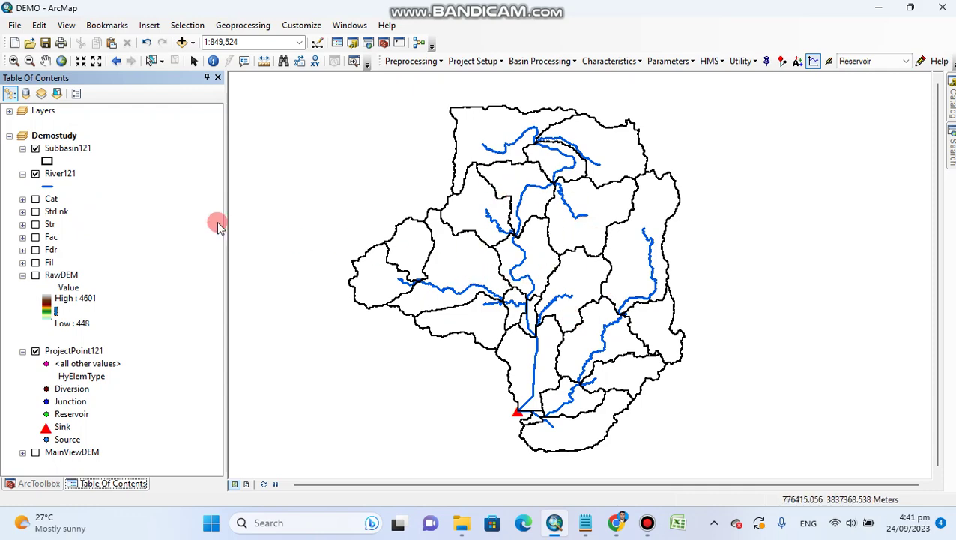
{"action": "left_click", "coordinate": [67, 148]}
{"action": "right_click", "coordinate": [68, 149]}
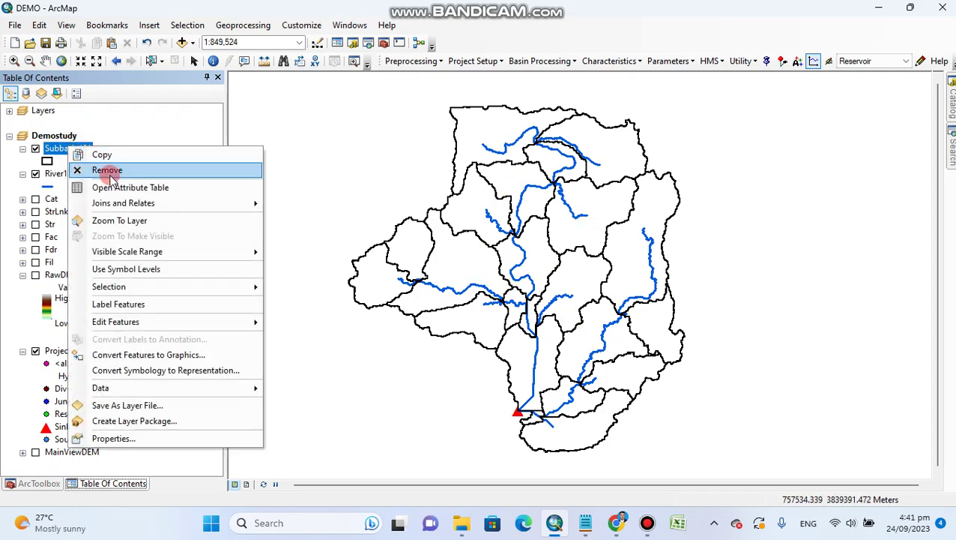
{"action": "left_click", "coordinate": [105, 188]}
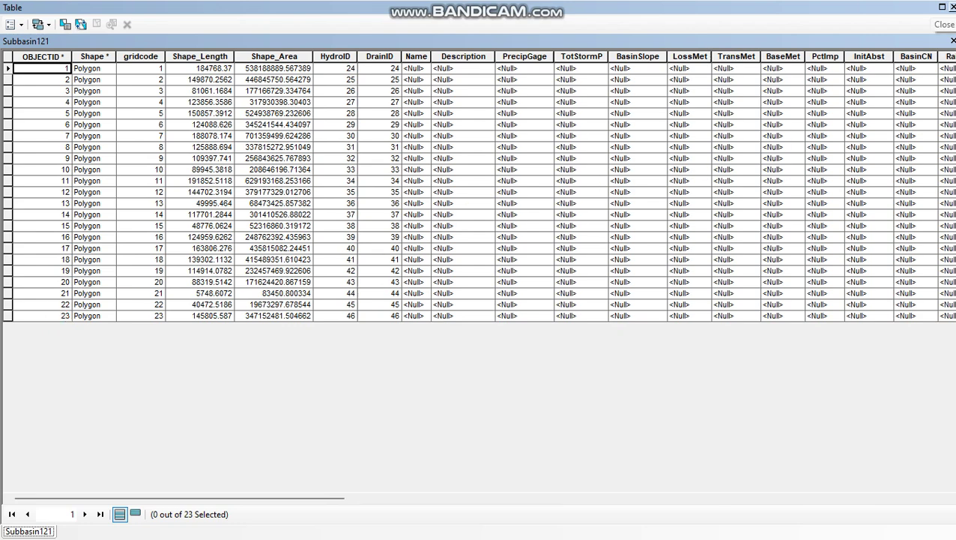
{"action": "left_click", "coordinate": [950, 7]}
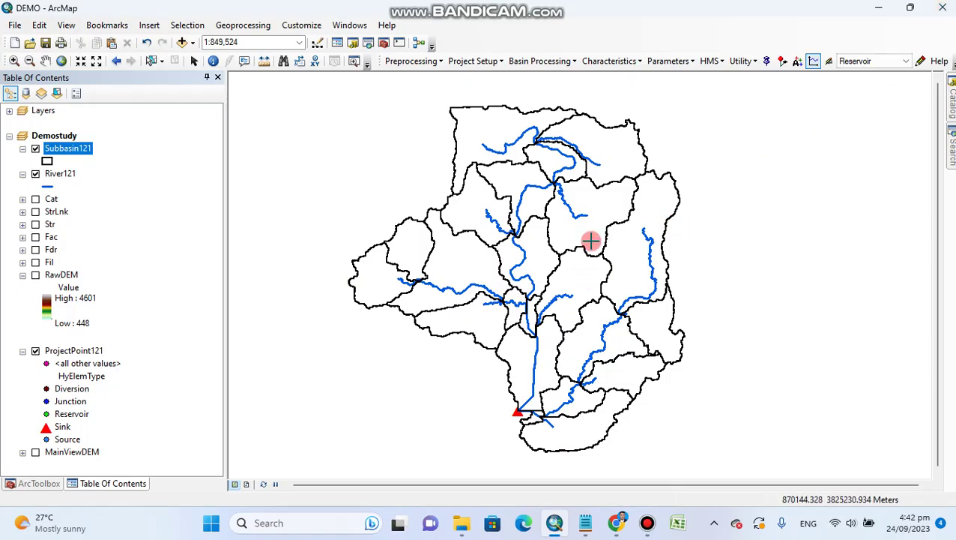
Step: Select the northeastern subbasin, examine its record in the Subbasin121 attribute table, and clear the selection
{"action": "left_click", "coordinate": [151, 61]}
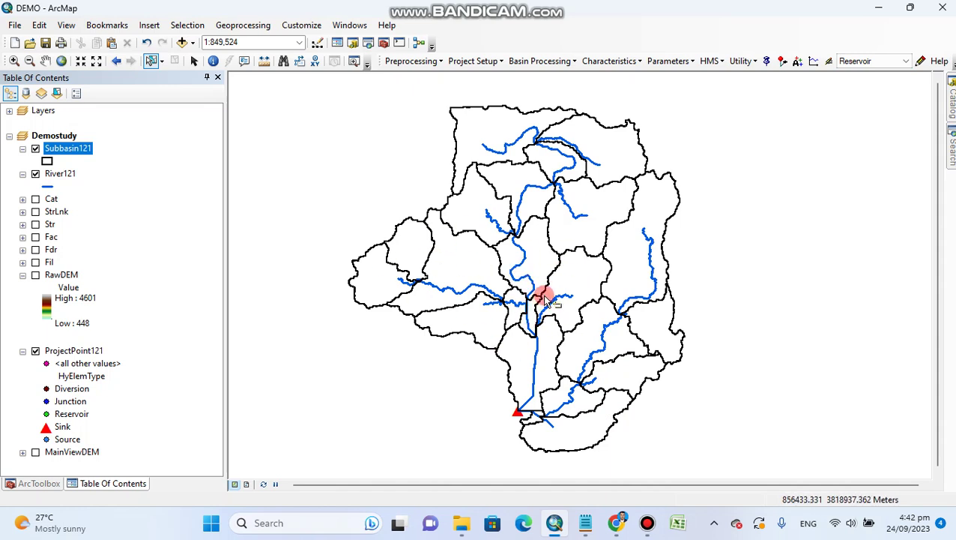
{"action": "left_click", "coordinate": [604, 169]}
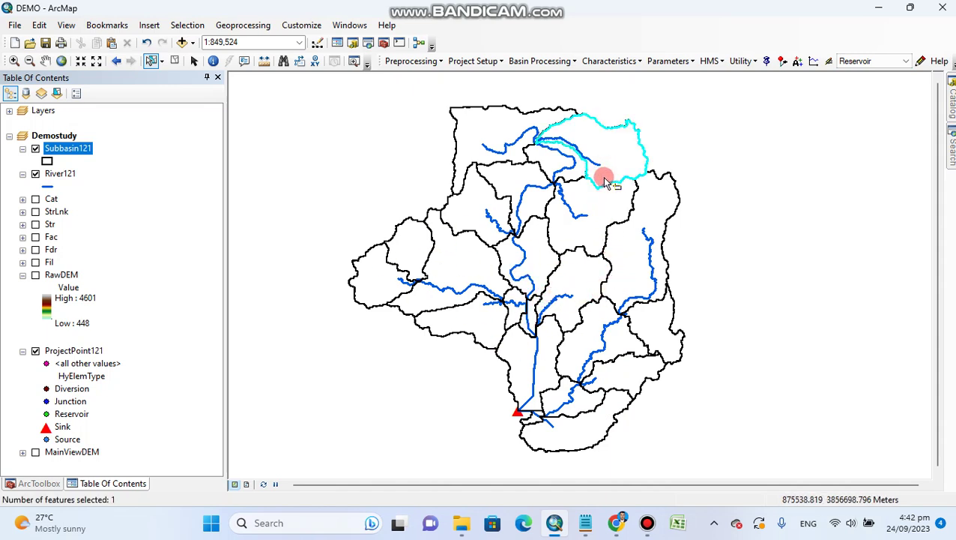
{"action": "right_click", "coordinate": [68, 152]}
{"action": "left_click", "coordinate": [106, 190]}
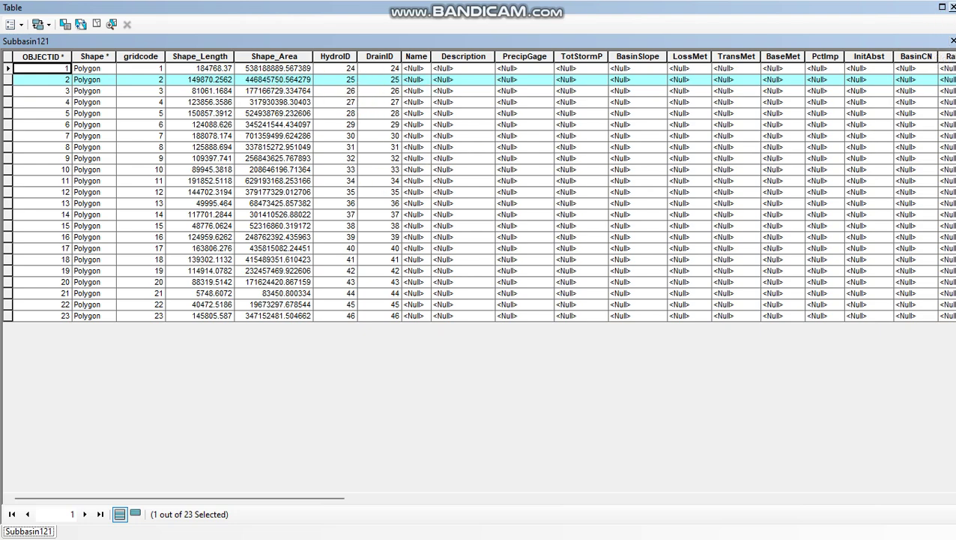
{"action": "left_click", "coordinate": [951, 9]}
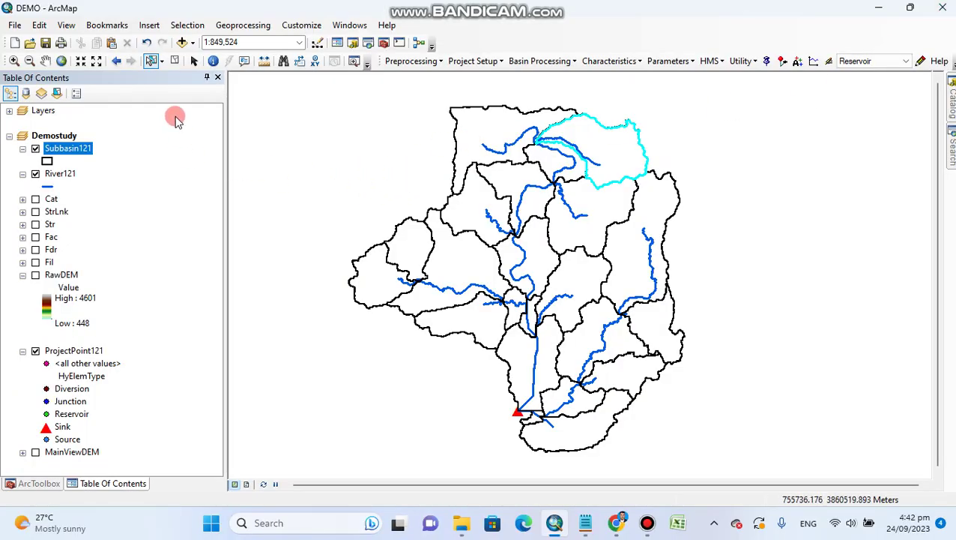
{"action": "left_click", "coordinate": [378, 143]}
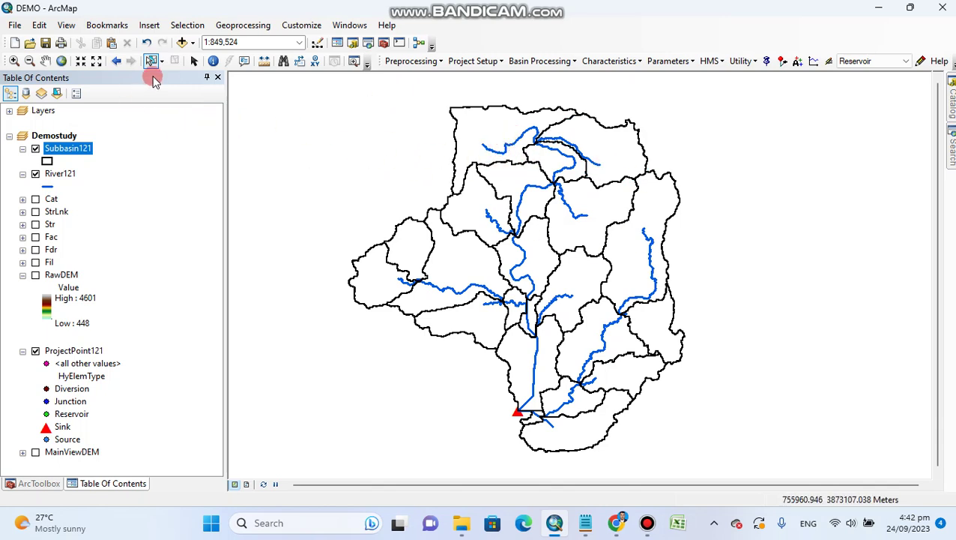
Step: Select the group of adjoining subbasins in the north of the watershed and combine them with Basin Merge
{"action": "left_click_drag", "start_coordinate": [499, 132], "coordinate": [629, 187]}
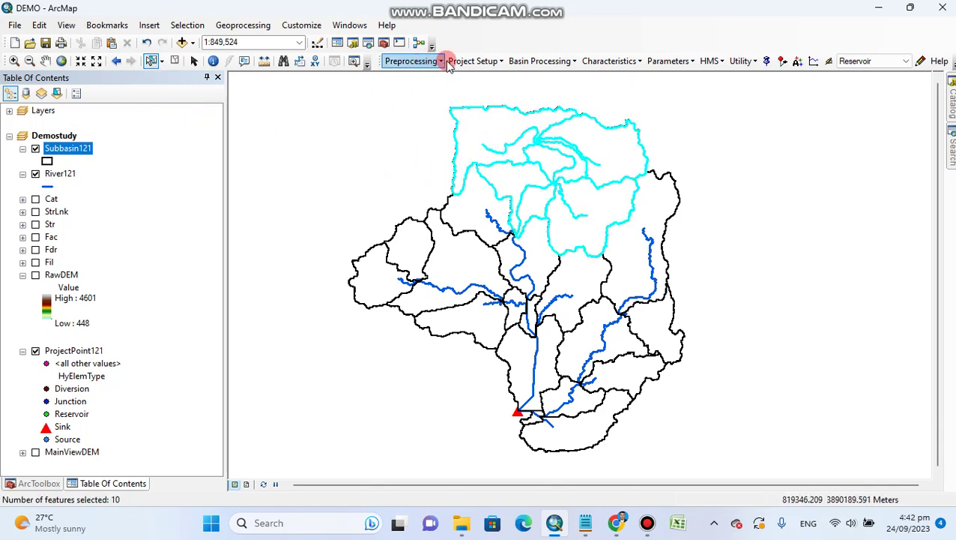
{"action": "left_click", "coordinate": [528, 60]}
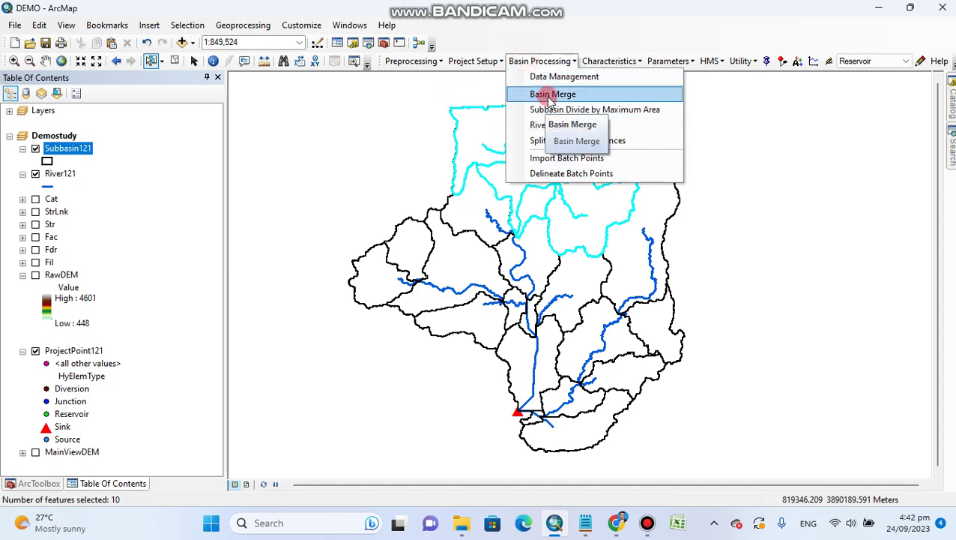
{"action": "left_click", "coordinate": [566, 98]}
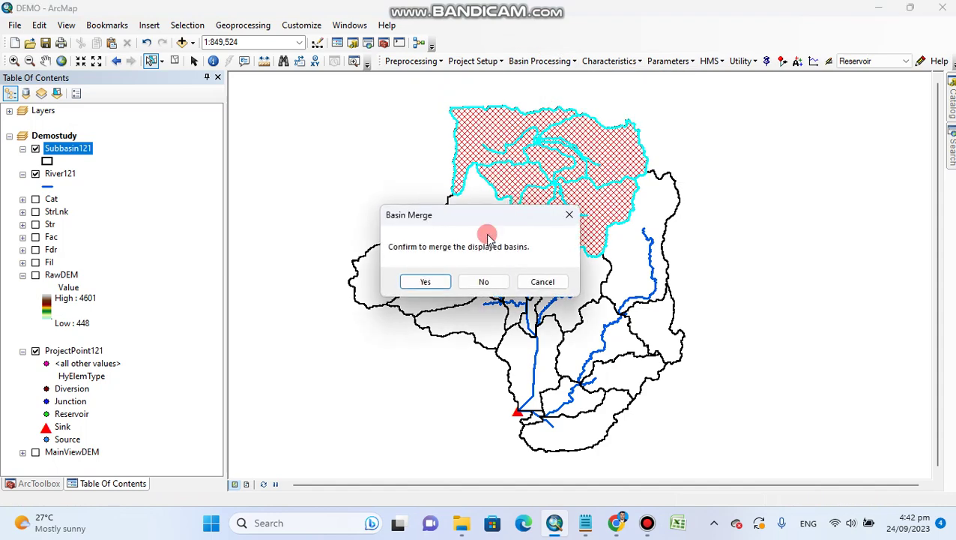
{"action": "left_click", "coordinate": [450, 280]}
Step: Try to merge the large northern subbasin with the northwestern, central and west-central subbasins in one go
{"action": "left_click_drag", "start_coordinate": [484, 206], "coordinate": [564, 246]}
{"action": "left_click", "coordinate": [512, 61]}
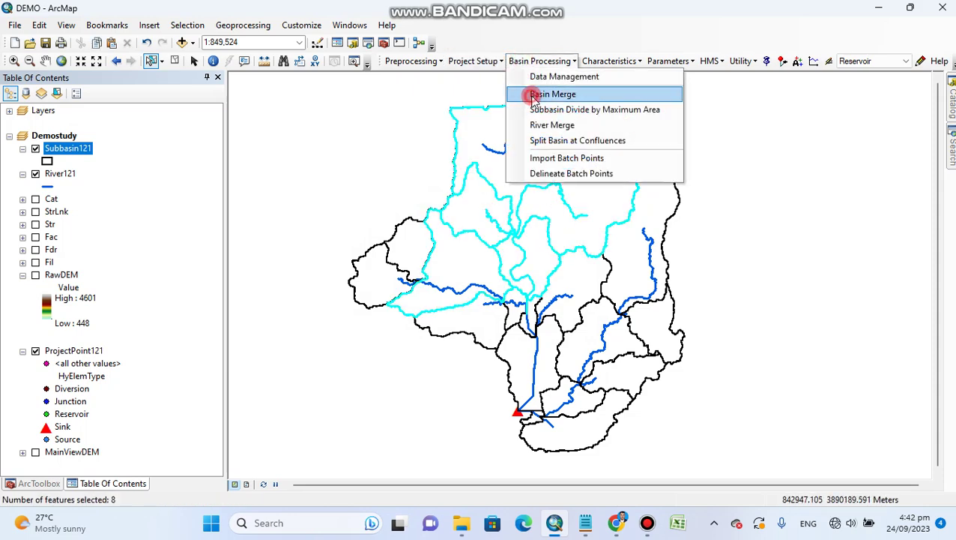
{"action": "left_click", "coordinate": [523, 94]}
{"action": "left_click", "coordinate": [574, 283]}
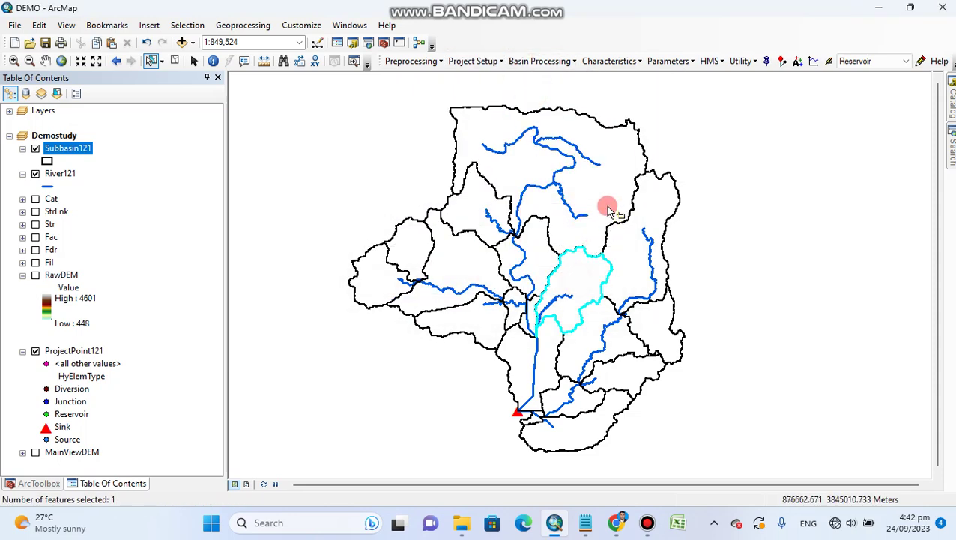
Step: Try to merge the large northern subbasin with the adjoining long eastern subbasin
{"action": "left_click_drag", "start_coordinate": [598, 194], "coordinate": [645, 229]}
{"action": "left_click", "coordinate": [549, 63]}
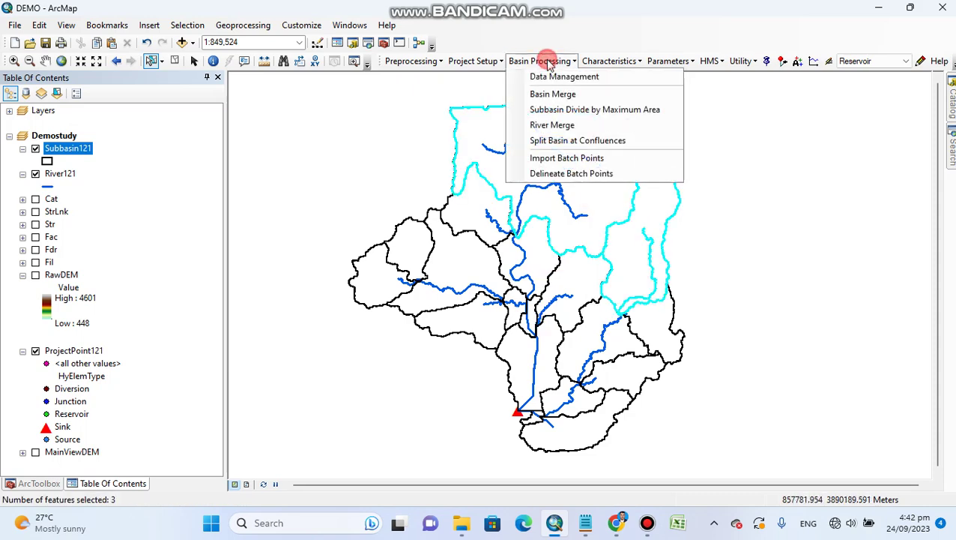
{"action": "left_click", "coordinate": [555, 94]}
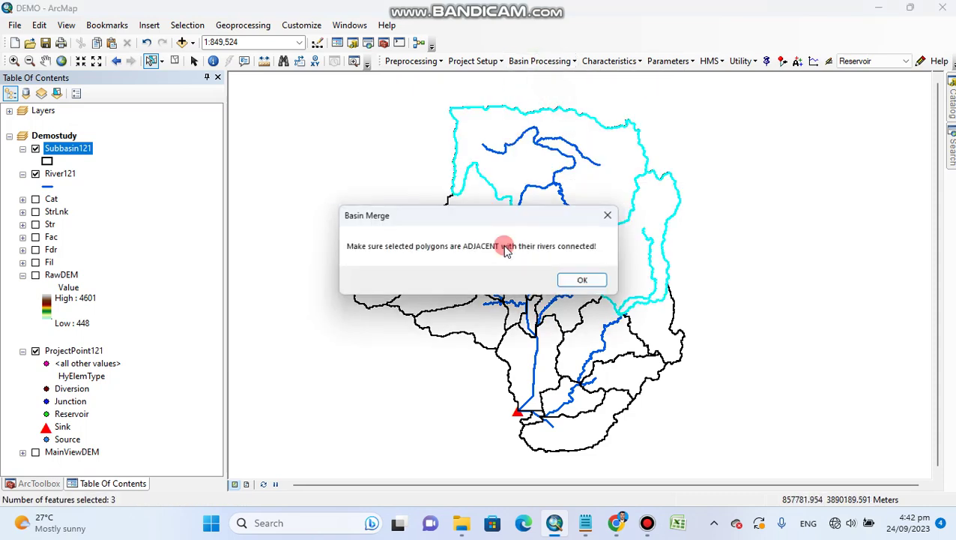
{"action": "left_click", "coordinate": [579, 280]}
{"action": "left_click", "coordinate": [669, 252]}
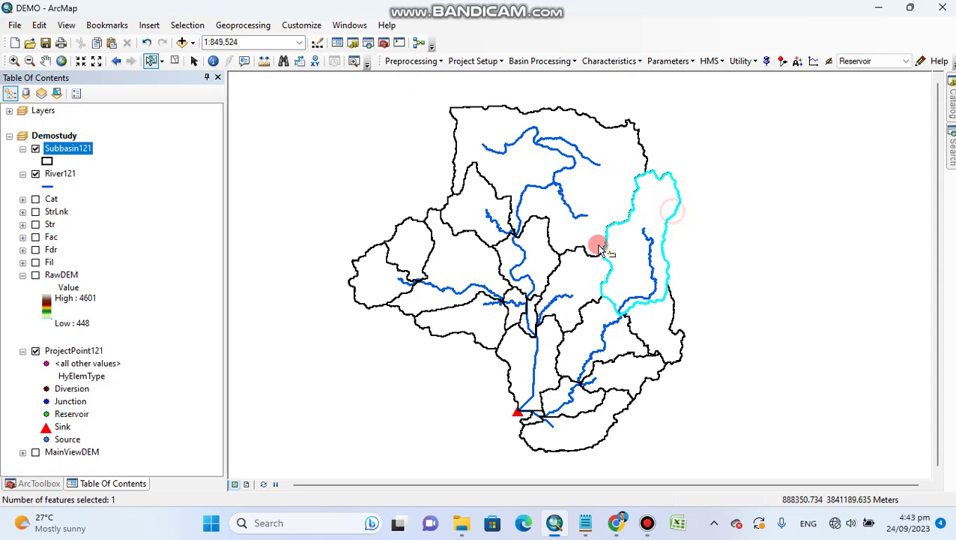
Step: Merge the large northern subbasin with the small northwestern subbasin directly southwest of it
{"action": "left_click_drag", "start_coordinate": [487, 209], "coordinate": [522, 213]}
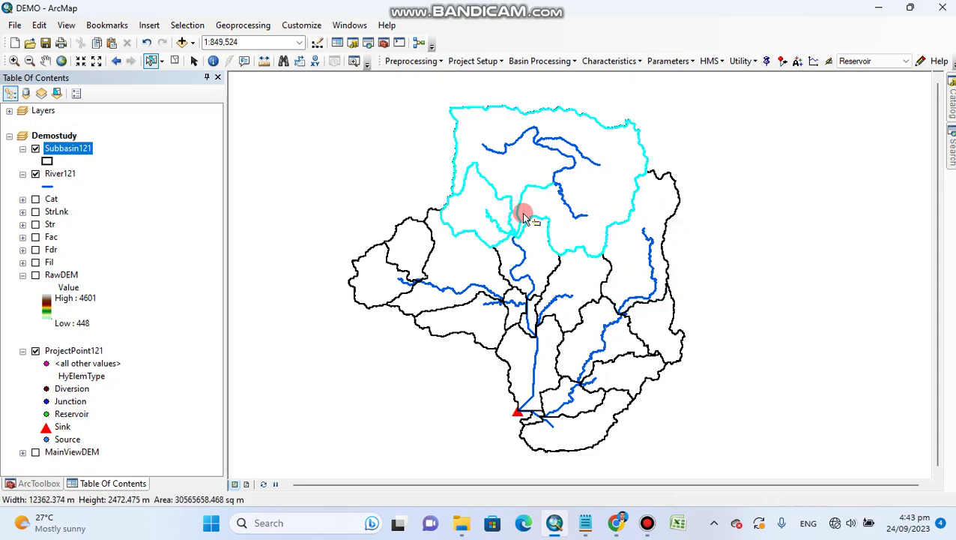
{"action": "left_click", "coordinate": [541, 60]}
{"action": "left_click", "coordinate": [553, 94]}
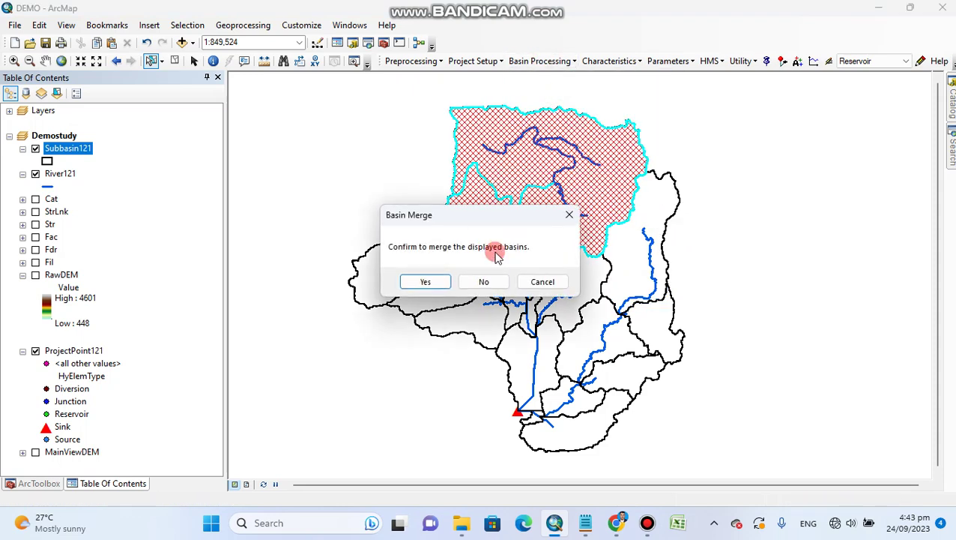
{"action": "left_click", "coordinate": [431, 280]}
Step: Merge the enlarged northern subbasin with the narrow central subbasin directly south of it along the main river
{"action": "left_click_drag", "start_coordinate": [523, 214], "coordinate": [512, 251]}
{"action": "left_click", "coordinate": [552, 61]}
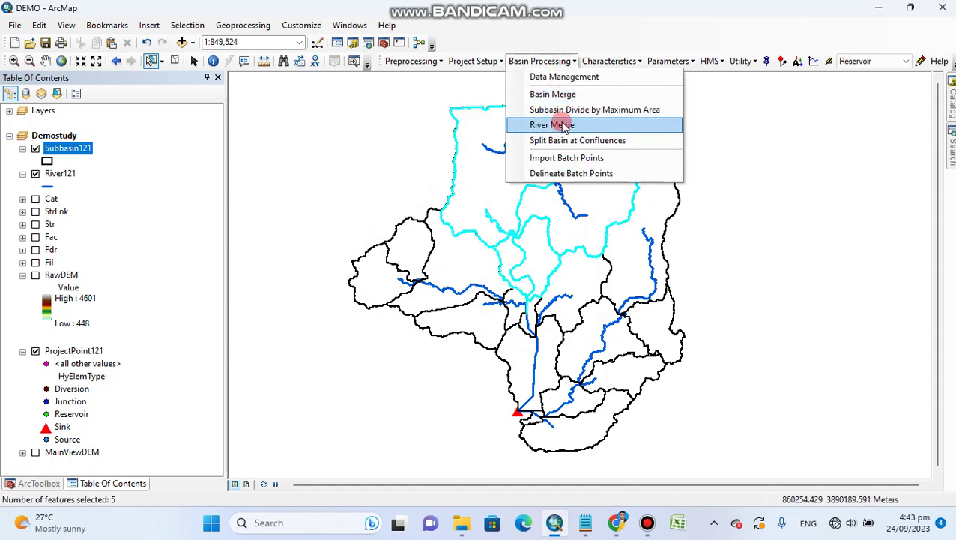
{"action": "left_click", "coordinate": [558, 100]}
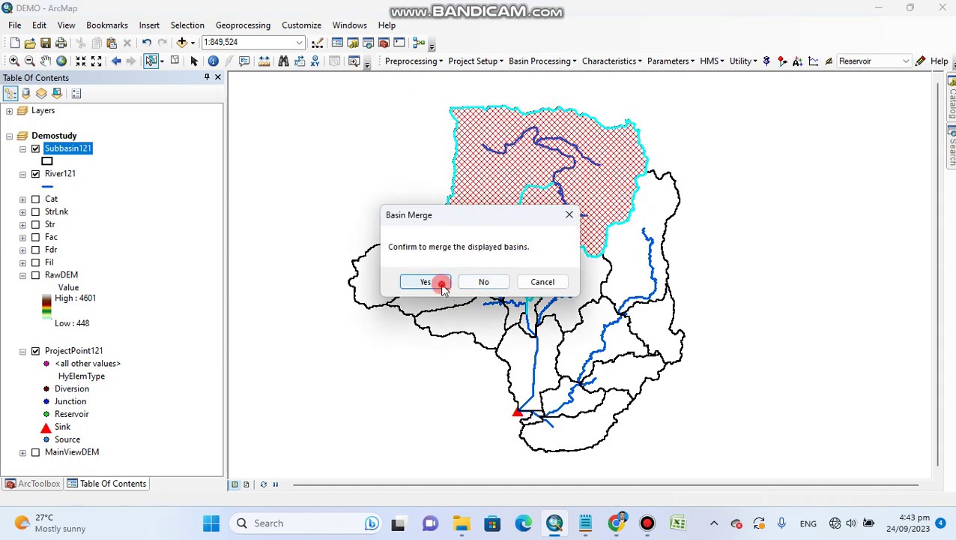
{"action": "left_click", "coordinate": [434, 280]}
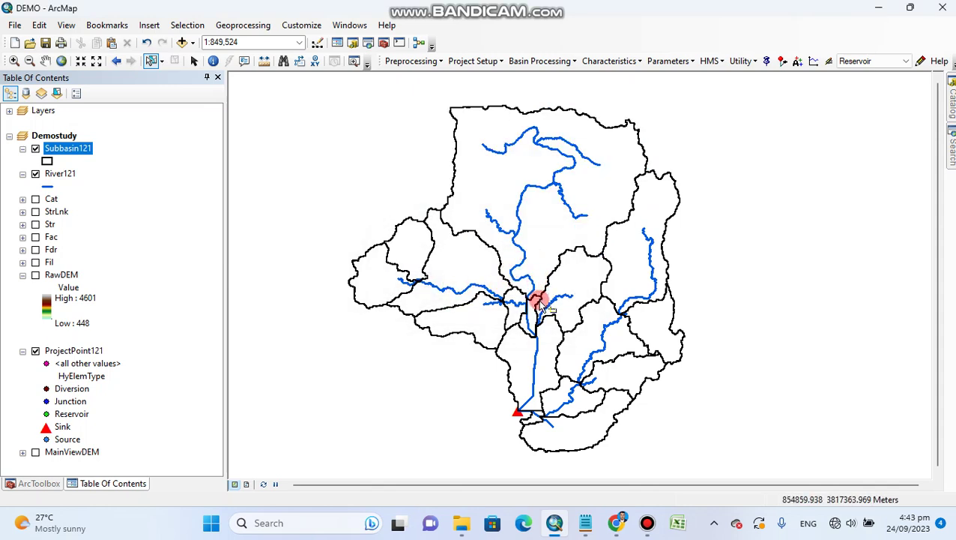
Step: Merge the northern subbasin with the east-central subbasin and the small subbasins around the central river confluence
{"action": "left_click_drag", "start_coordinate": [543, 279], "coordinate": [511, 311]}
{"action": "left_click", "coordinate": [536, 63]}
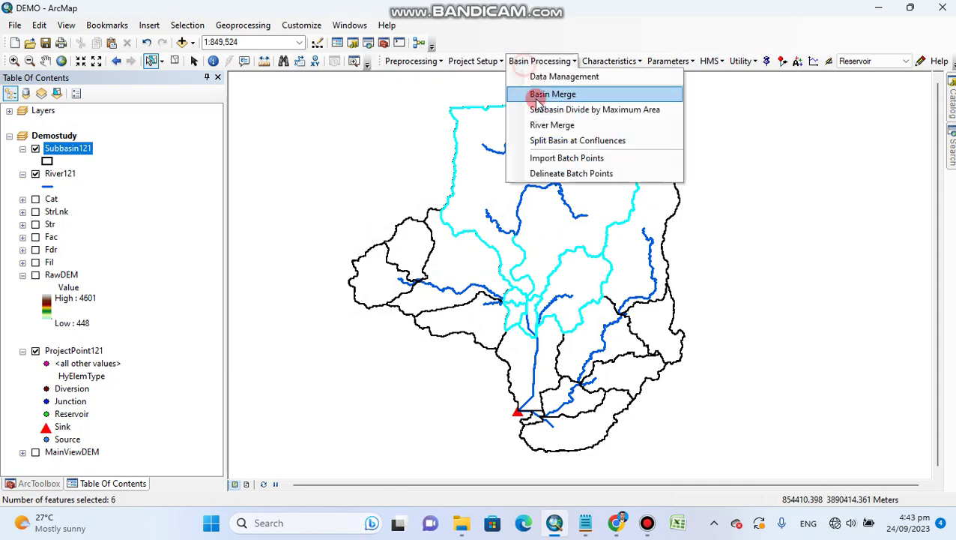
{"action": "left_click", "coordinate": [538, 95]}
{"action": "left_click", "coordinate": [426, 281]}
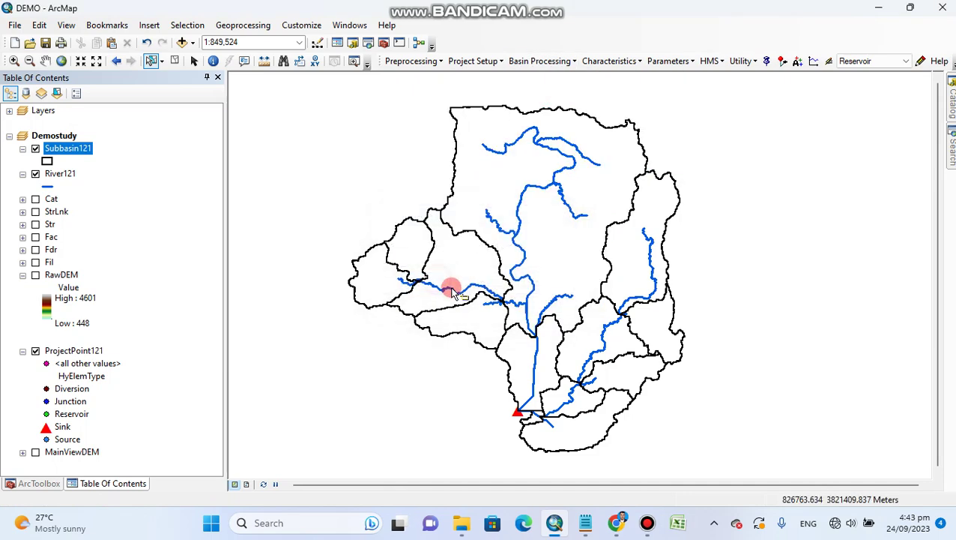
Step: Merge the west-central subbasins lying on both sides of the western tributary
{"action": "left_click_drag", "start_coordinate": [465, 279], "coordinate": [500, 313]}
{"action": "left_click", "coordinate": [540, 61]}
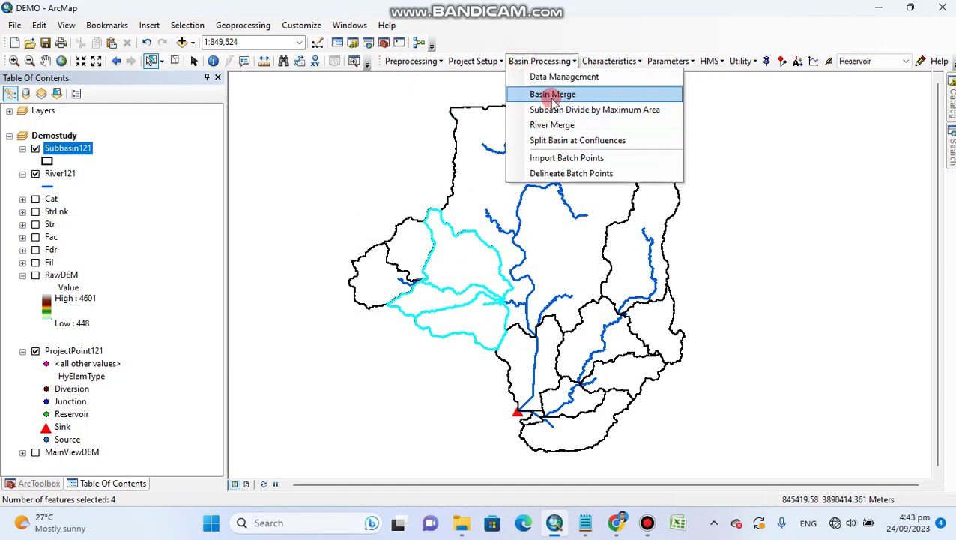
{"action": "left_click", "coordinate": [552, 94]}
{"action": "left_click", "coordinate": [431, 279]}
Step: Merge the two subbasins at the far western end of the watershed
{"action": "left_click_drag", "start_coordinate": [414, 272], "coordinate": [399, 287]}
{"action": "left_click", "coordinate": [541, 61]}
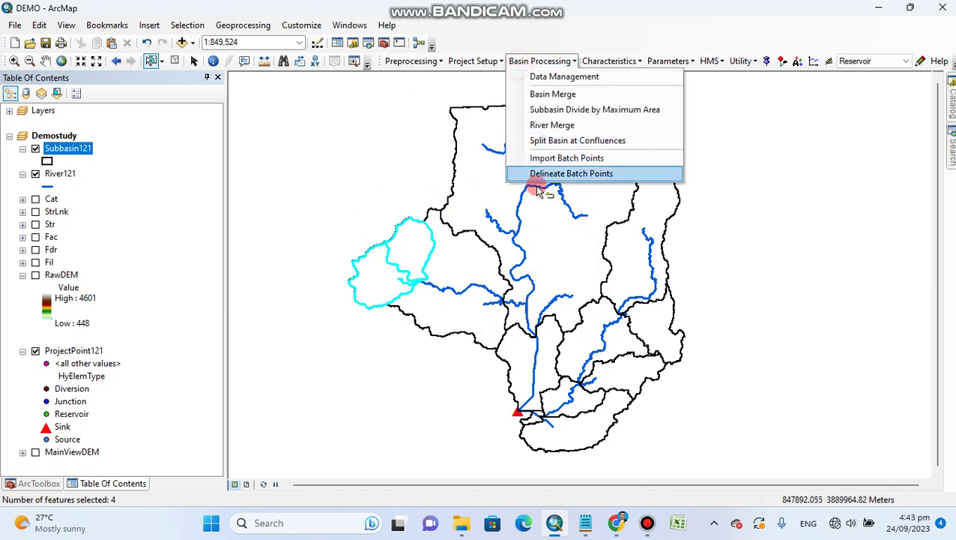
{"action": "left_click", "coordinate": [555, 94]}
{"action": "left_click", "coordinate": [448, 280]}
Step: Merge the far western subbasin with the neighbouring west-central subbasin
{"action": "left_click_drag", "start_coordinate": [395, 252], "coordinate": [448, 300]}
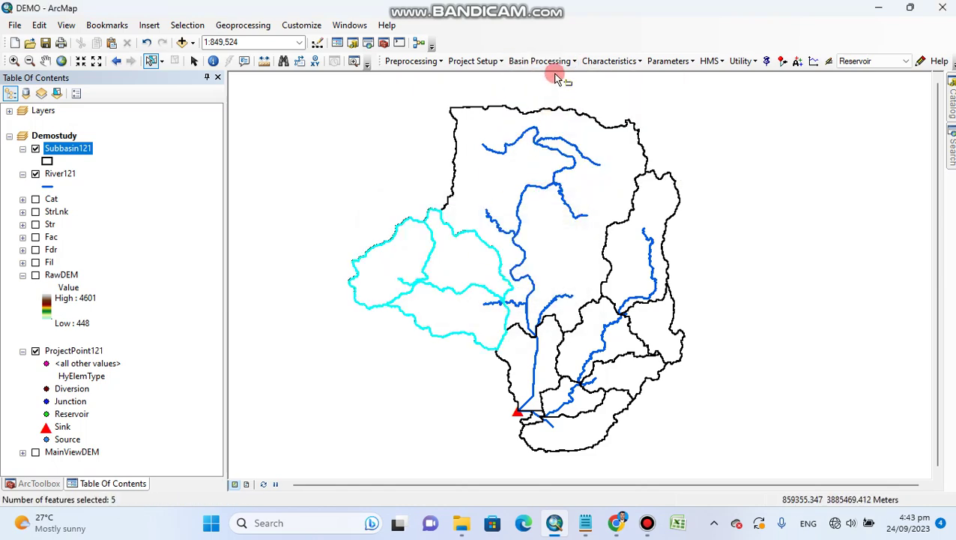
{"action": "left_click", "coordinate": [547, 61]}
{"action": "left_click", "coordinate": [544, 94]}
{"action": "left_click", "coordinate": [426, 280]}
Step: Merge the combined western subbasin with the large northern subbasin
{"action": "left_click_drag", "start_coordinate": [492, 272], "coordinate": [527, 279]}
{"action": "left_click", "coordinate": [539, 61]}
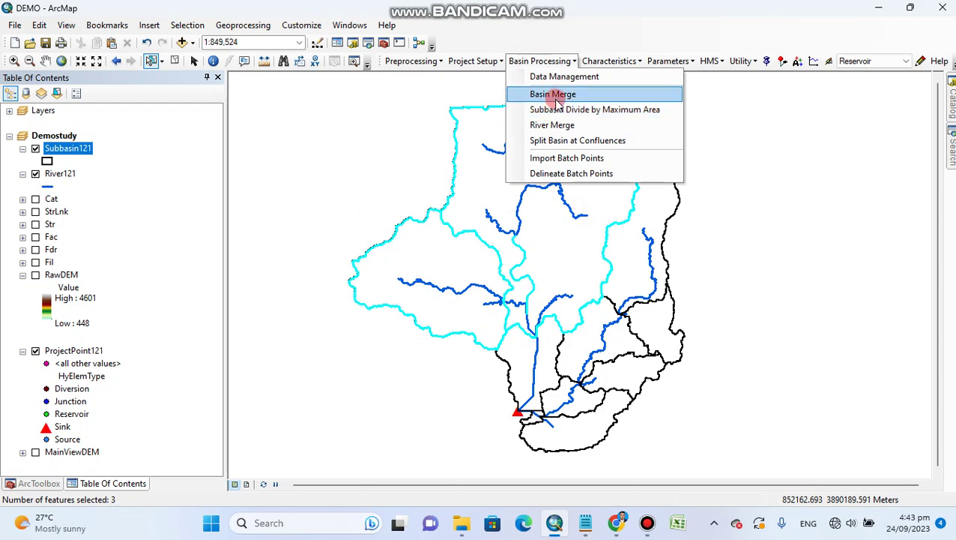
{"action": "left_click", "coordinate": [551, 96]}
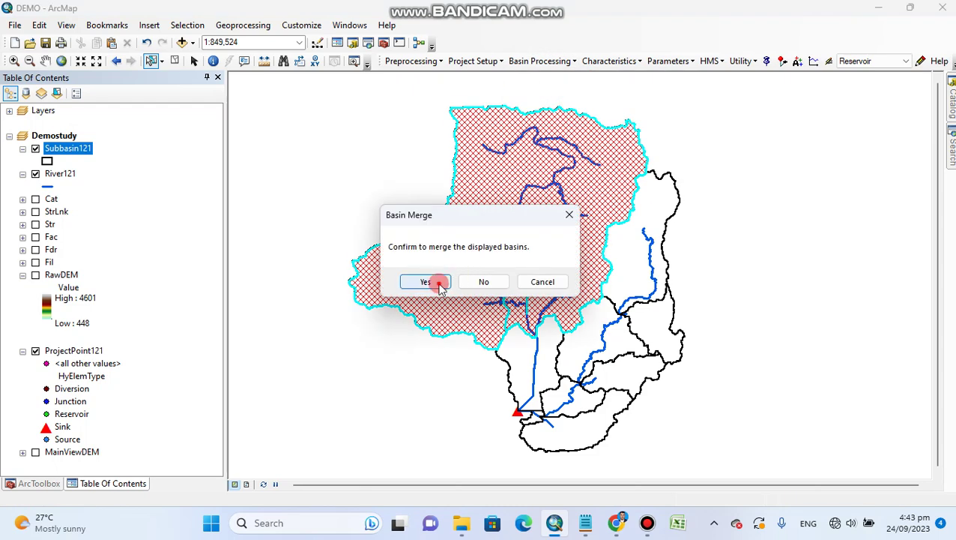
{"action": "left_click", "coordinate": [440, 287]}
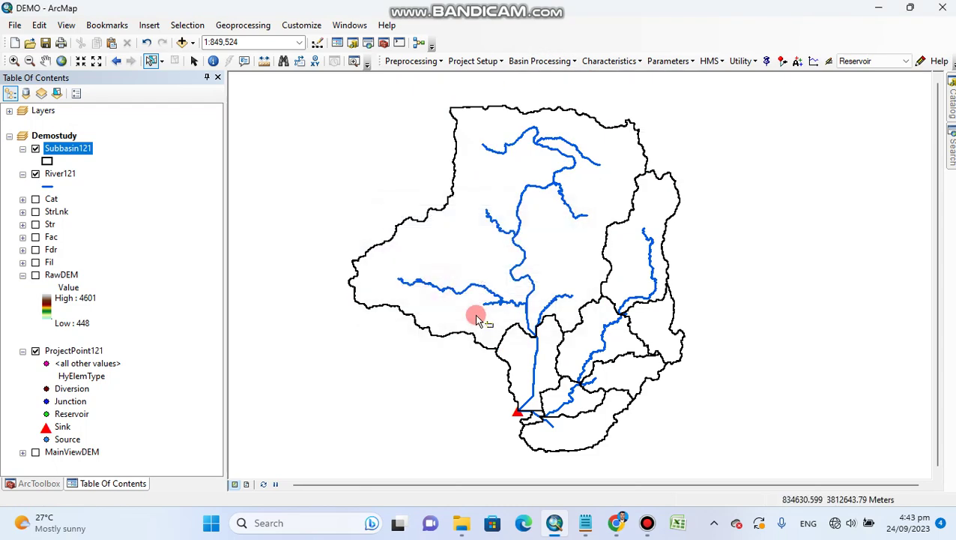
Step: Merge the large northwestern basin with the subbasins on both sides of the main river just above the sink
{"action": "left_click", "coordinate": [544, 341]}
{"action": "left_click", "coordinate": [540, 61]}
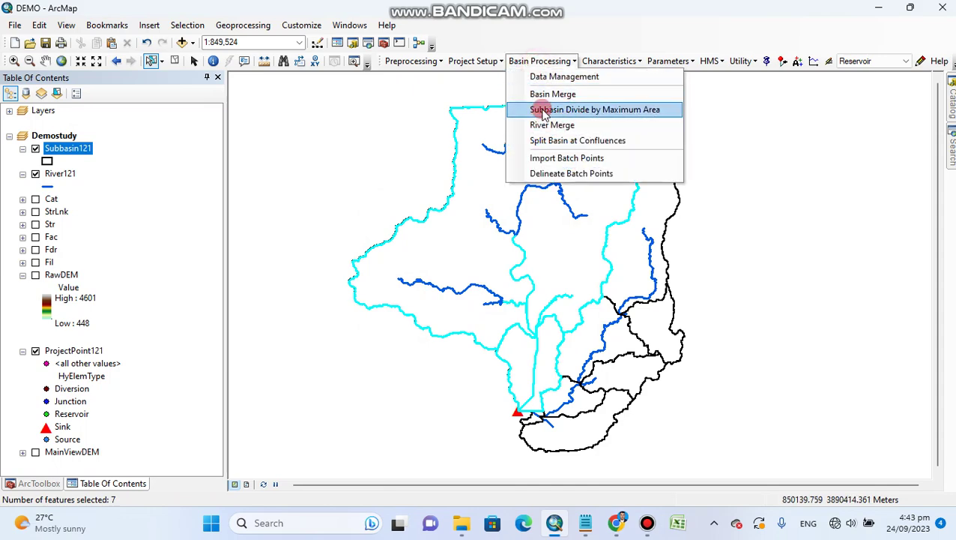
{"action": "left_click", "coordinate": [546, 94]}
{"action": "left_click", "coordinate": [424, 280]}
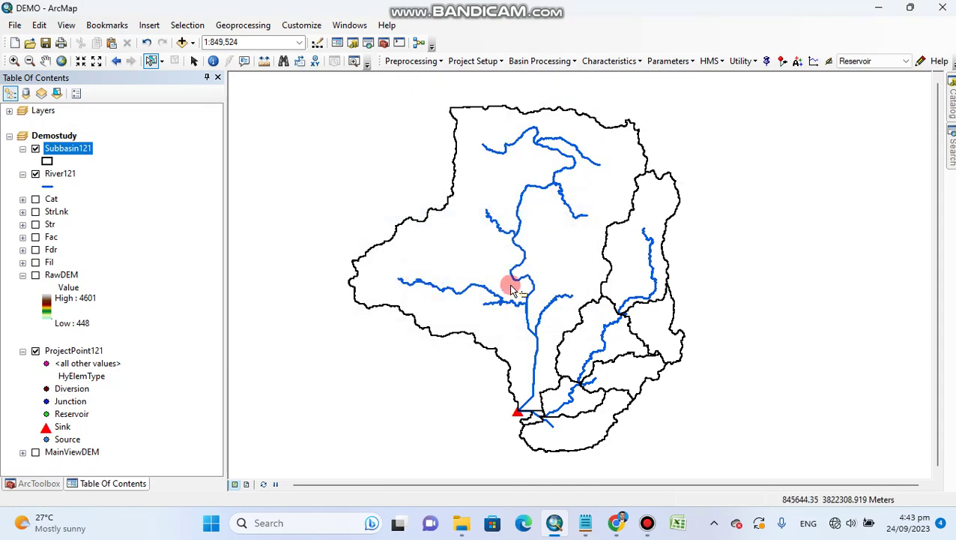
Step: Merge the three eastern subbasins that meet at the upper confluence of the eastern river
{"action": "left_click_drag", "start_coordinate": [634, 291], "coordinate": [586, 250]}
{"action": "left_click", "coordinate": [540, 61]}
{"action": "left_click", "coordinate": [553, 94]}
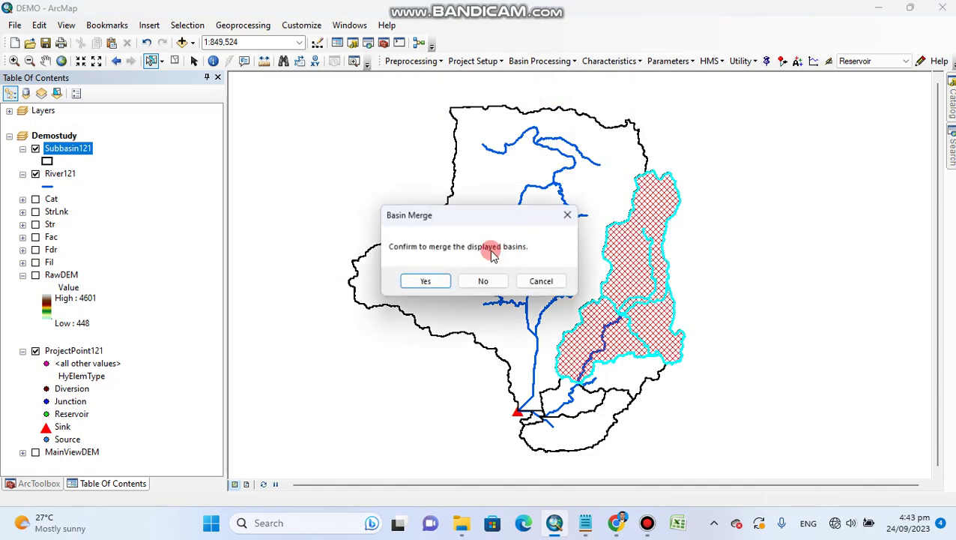
{"action": "left_click", "coordinate": [426, 281]}
Step: Merge the combined eastern subbasin with the southeastern subbasins around the lower confluence of the eastern river
{"action": "left_click_drag", "start_coordinate": [607, 372], "coordinate": [571, 384]}
{"action": "left_click", "coordinate": [540, 61]}
{"action": "left_click", "coordinate": [552, 93]}
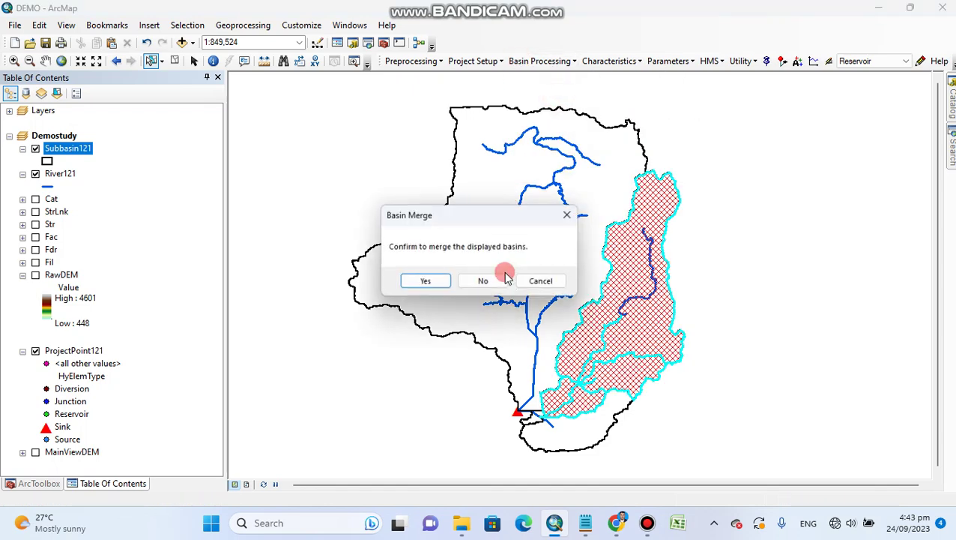
{"action": "left_click", "coordinate": [425, 280]}
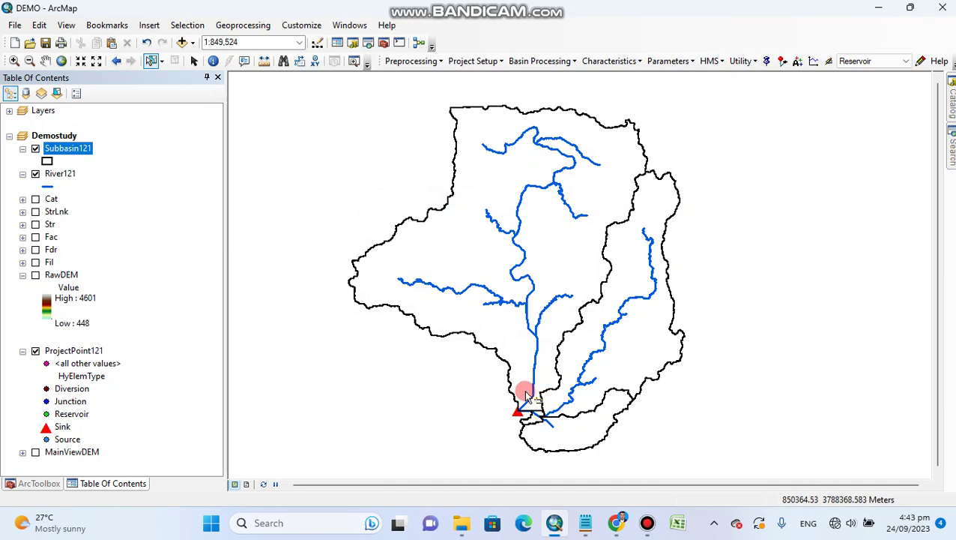
Step: Merge the large northwestern, eastern and southernmost subbasins near the sink into one basin
{"action": "left_click_drag", "start_coordinate": [537, 393], "coordinate": [579, 424]}
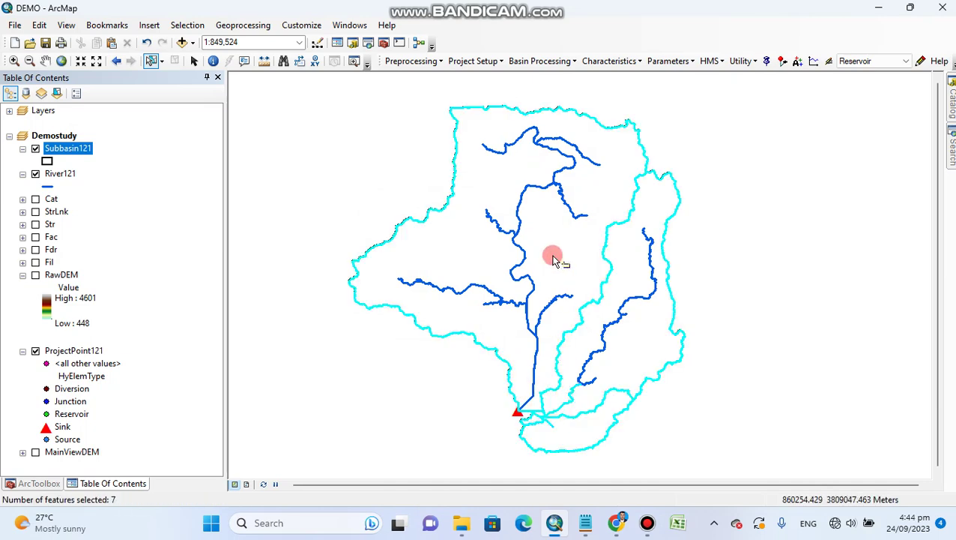
{"action": "left_click", "coordinate": [540, 61]}
{"action": "left_click", "coordinate": [556, 92]}
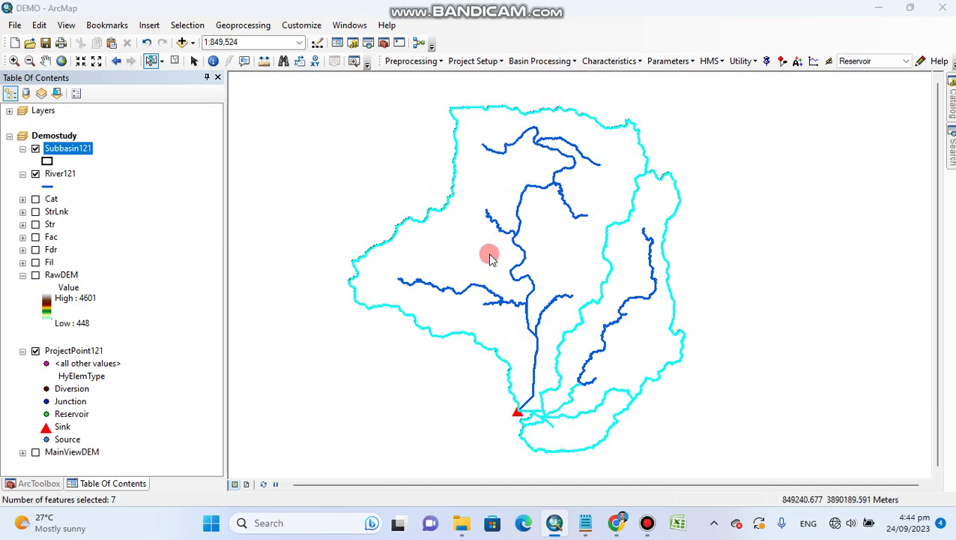
{"action": "left_click", "coordinate": [443, 280]}
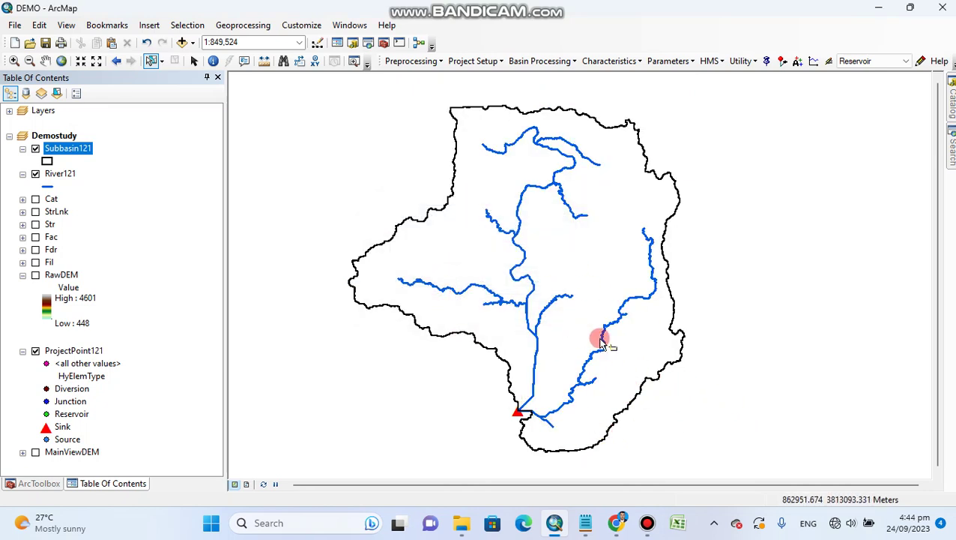
Step: Merge the narrow leftover sliver polygon on the western boundary just above the sink into the main basin
{"action": "scroll", "coordinate": [562, 375], "scroll_direction": "up", "scroll_amount": 5}
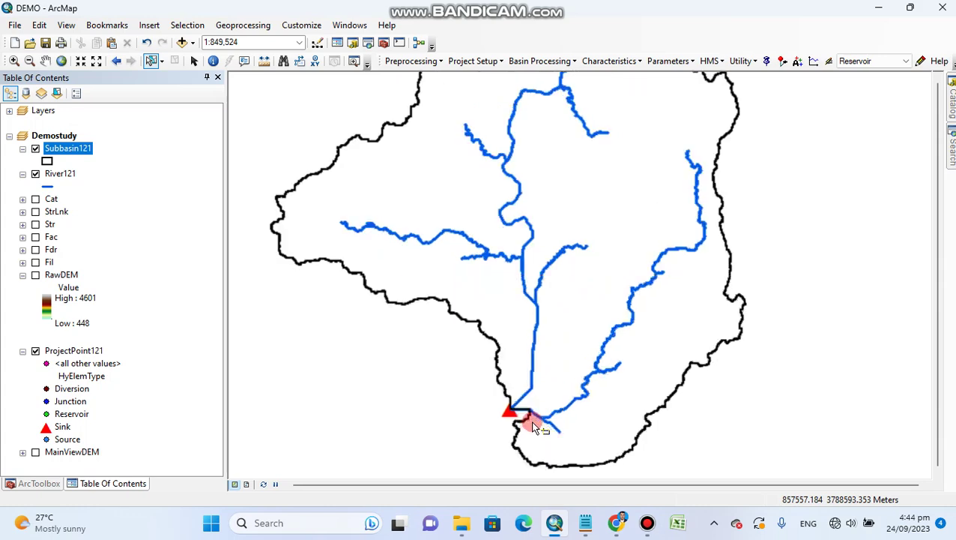
{"action": "scroll", "coordinate": [533, 425], "scroll_direction": "up", "scroll_amount": 3}
{"action": "scroll", "coordinate": [473, 371], "scroll_direction": "up", "scroll_amount": 4}
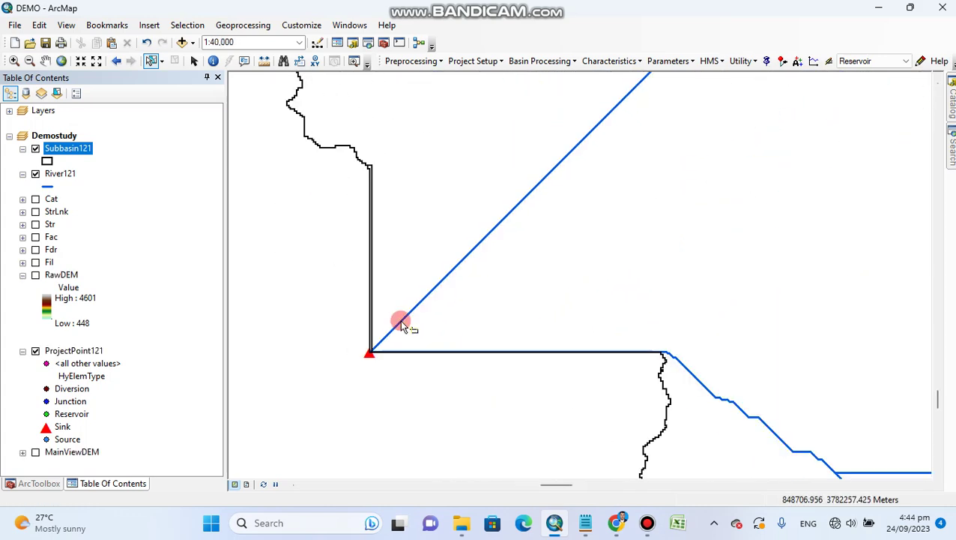
{"action": "scroll", "coordinate": [389, 288], "scroll_direction": "up", "scroll_amount": 3}
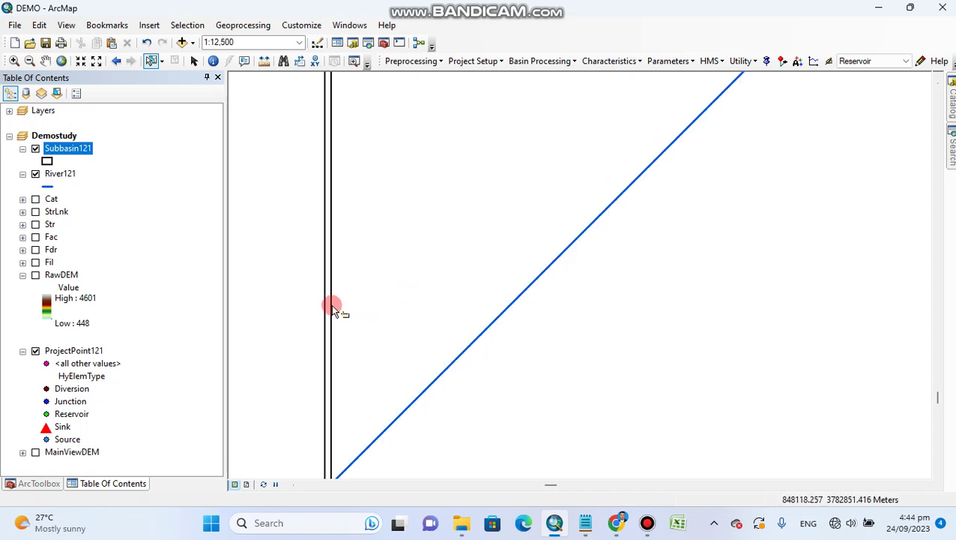
{"action": "left_click_drag", "start_coordinate": [330, 312], "coordinate": [341, 316]}
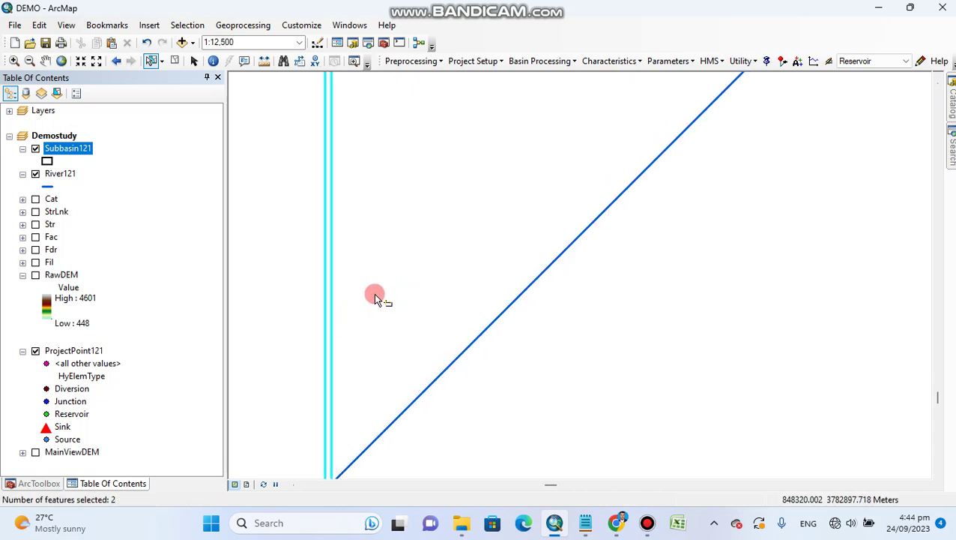
{"action": "left_click", "coordinate": [542, 61]}
{"action": "left_click", "coordinate": [544, 94]}
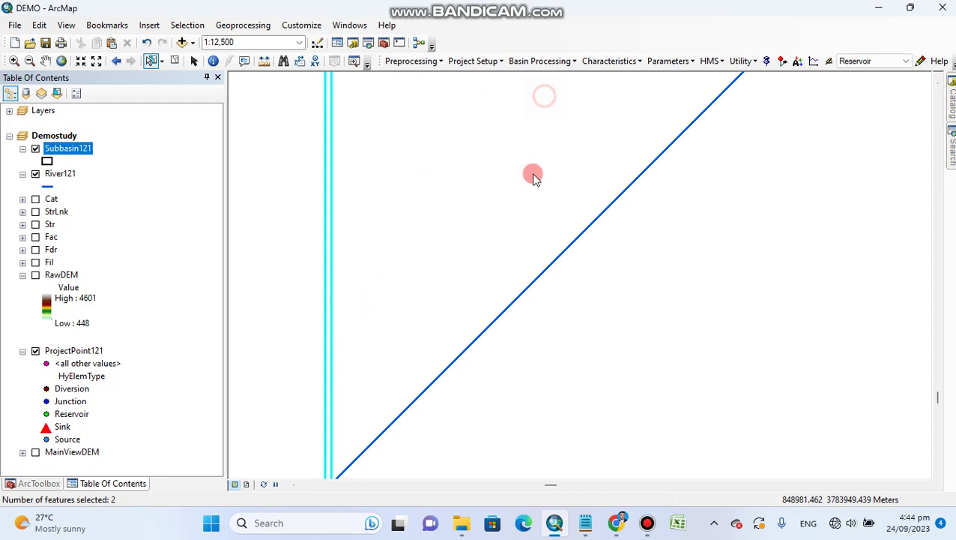
{"action": "left_click", "coordinate": [430, 285]}
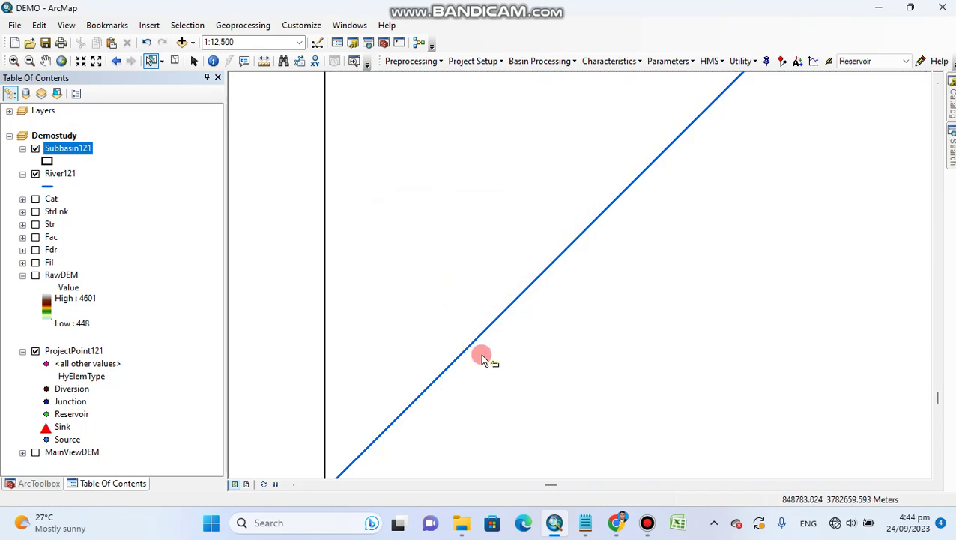
Step: Examine the full extent of the merged watershed and its record in the Subbasin121 attribute table
{"action": "left_click", "coordinate": [62, 60]}
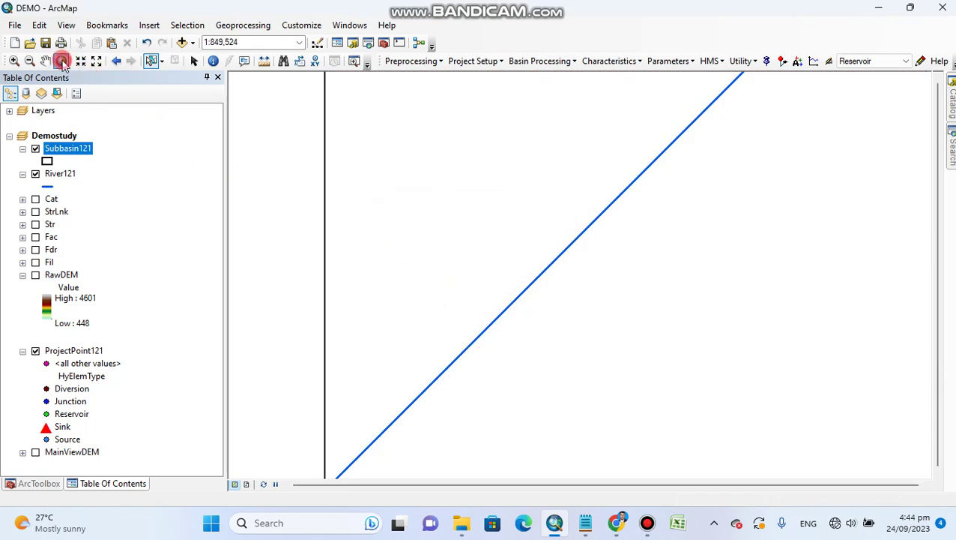
{"action": "left_click", "coordinate": [519, 411]}
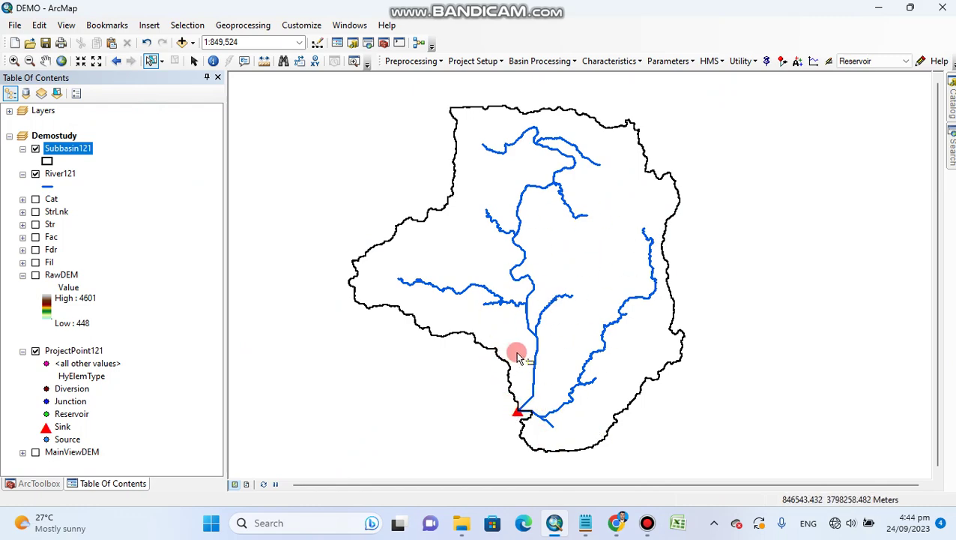
{"action": "right_click", "coordinate": [62, 149]}
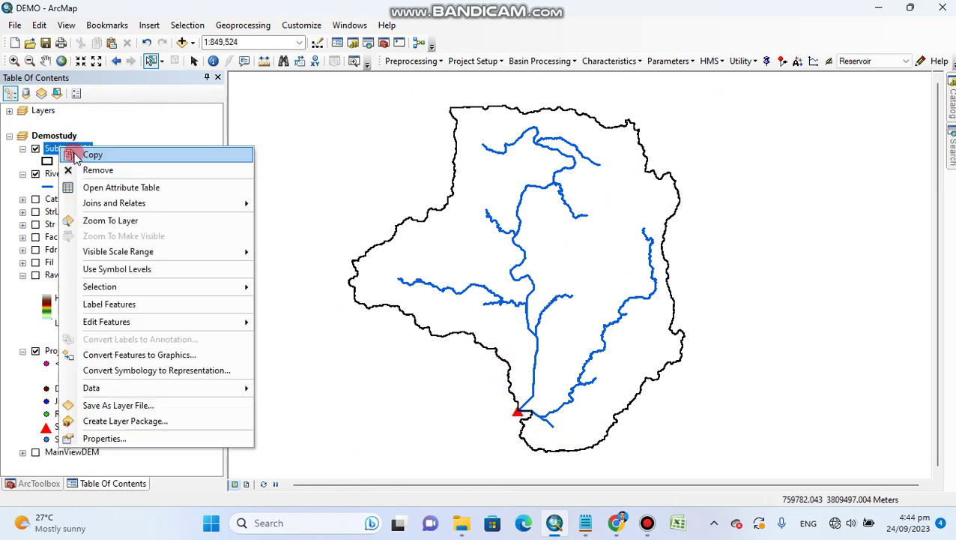
{"action": "left_click", "coordinate": [98, 188]}
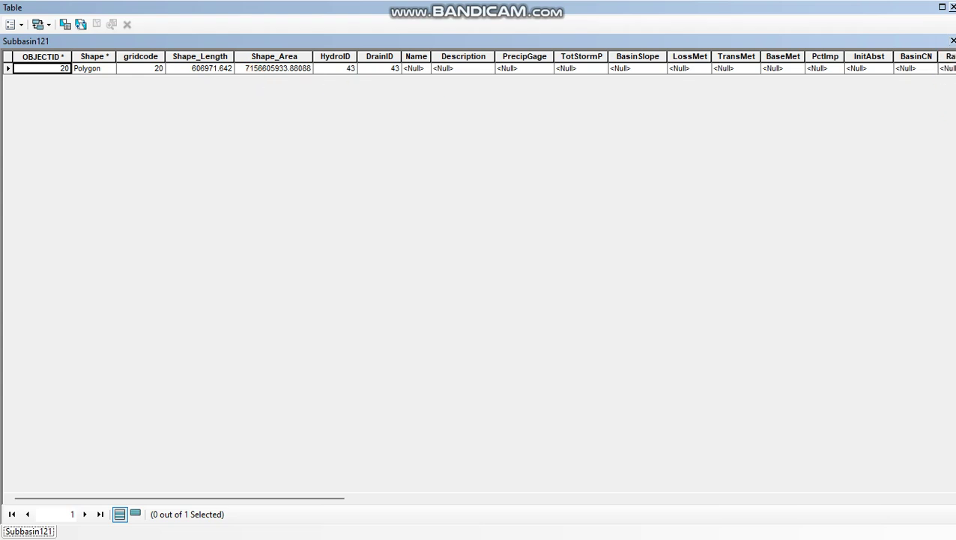
{"action": "left_click", "coordinate": [952, 8]}
Step: Add a field named Area with type Float to the Subbasin121 attribute table
{"action": "right_click", "coordinate": [74, 152]}
{"action": "left_click", "coordinate": [167, 192]}
{"action": "left_click", "coordinate": [20, 26]}
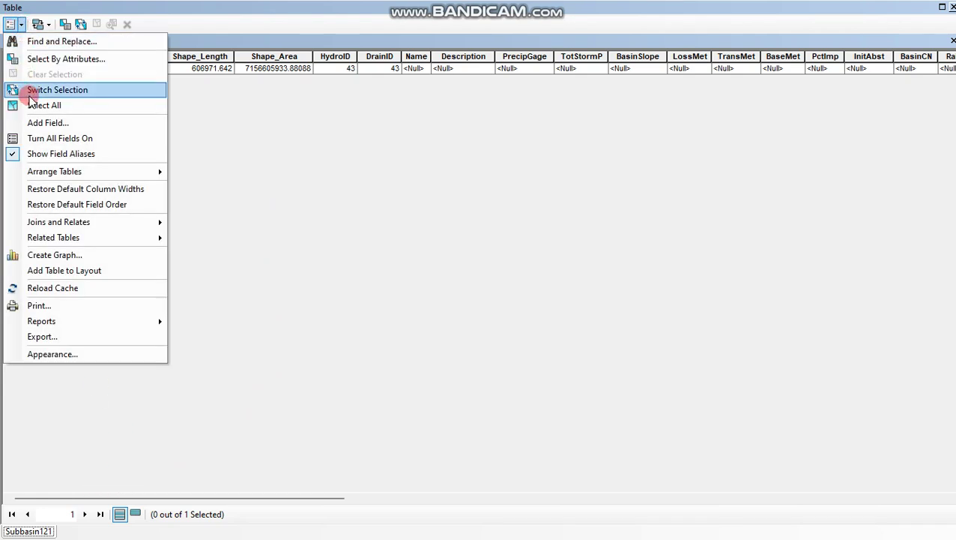
{"action": "left_click", "coordinate": [37, 124]}
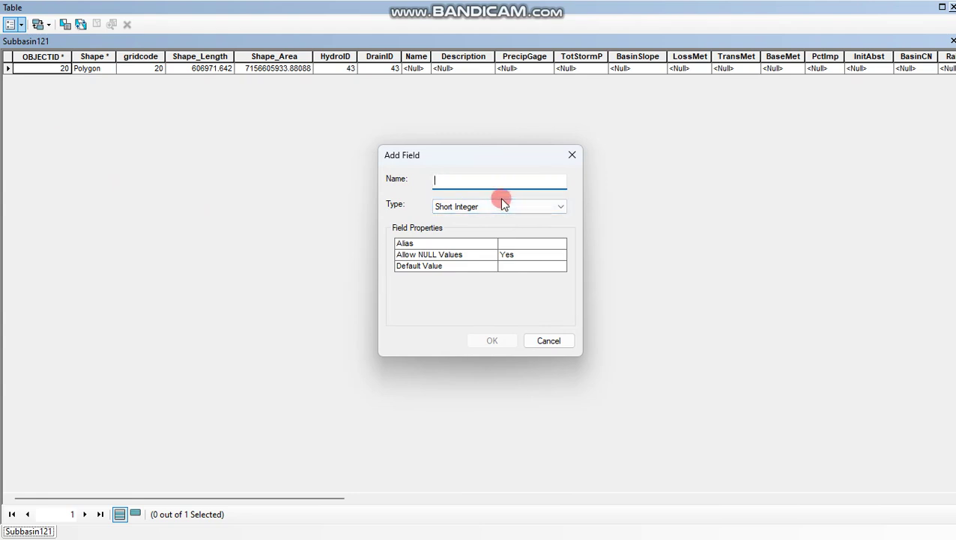
{"action": "type", "text": "rr"}
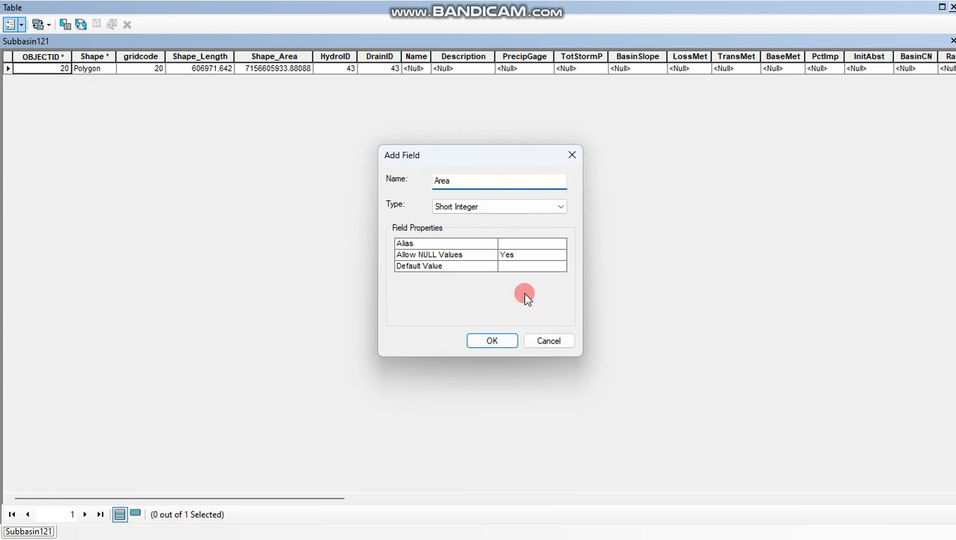
{"action": "left_click", "coordinate": [543, 210]}
{"action": "left_click", "coordinate": [532, 222]}
{"action": "left_click", "coordinate": [545, 209]}
{"action": "left_click", "coordinate": [529, 237]}
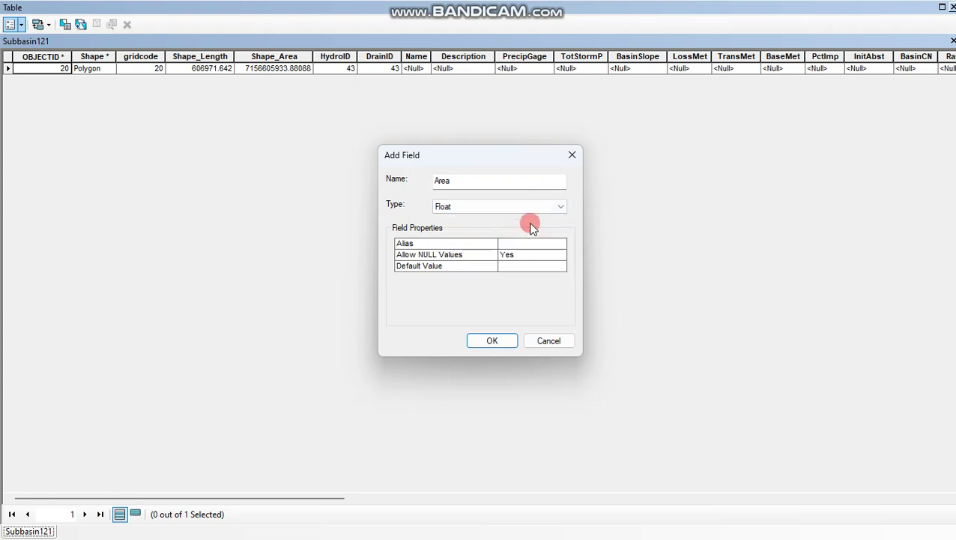
{"action": "left_click", "coordinate": [533, 208]}
{"action": "left_click", "coordinate": [528, 224]}
{"action": "left_click", "coordinate": [492, 341]}
{"action": "left_click", "coordinate": [545, 207]}
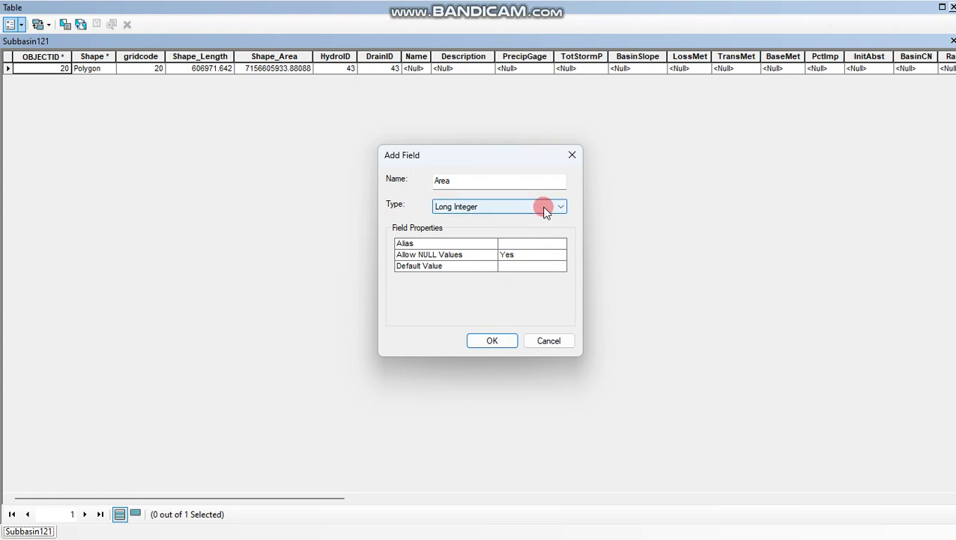
{"action": "left_click", "coordinate": [525, 237]}
{"action": "left_click", "coordinate": [492, 341]}
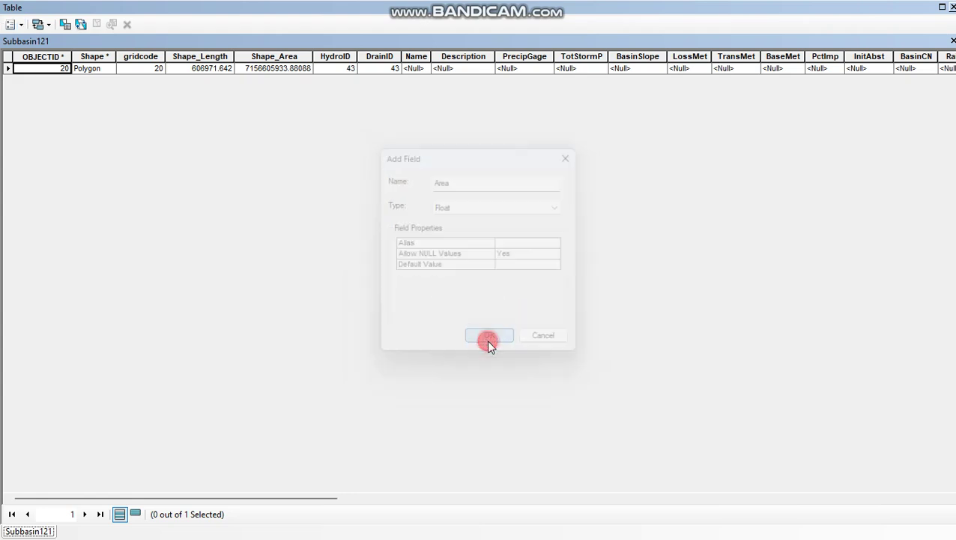
Step: Calculate the geometry of the Area field as area in square kilometers using the data source's coordinate system, and close the table
{"action": "left_click_drag", "start_coordinate": [185, 497], "coordinate": [795, 500]}
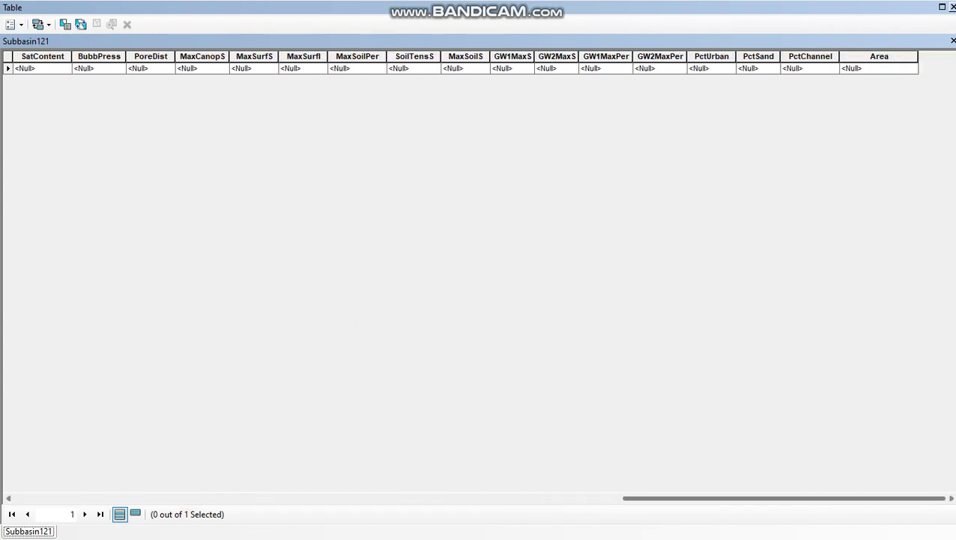
{"action": "right_click", "coordinate": [874, 57]}
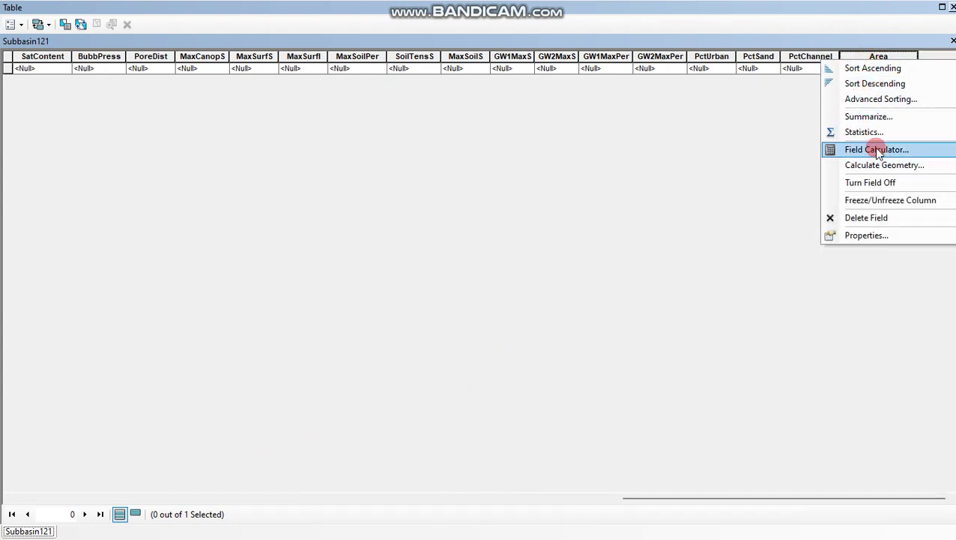
{"action": "left_click", "coordinate": [886, 167]}
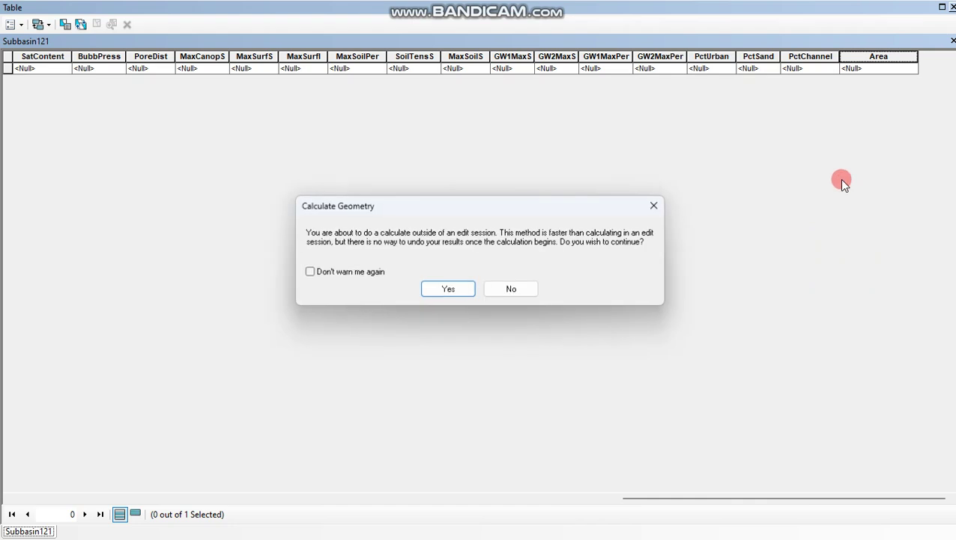
{"action": "left_click", "coordinate": [453, 289]}
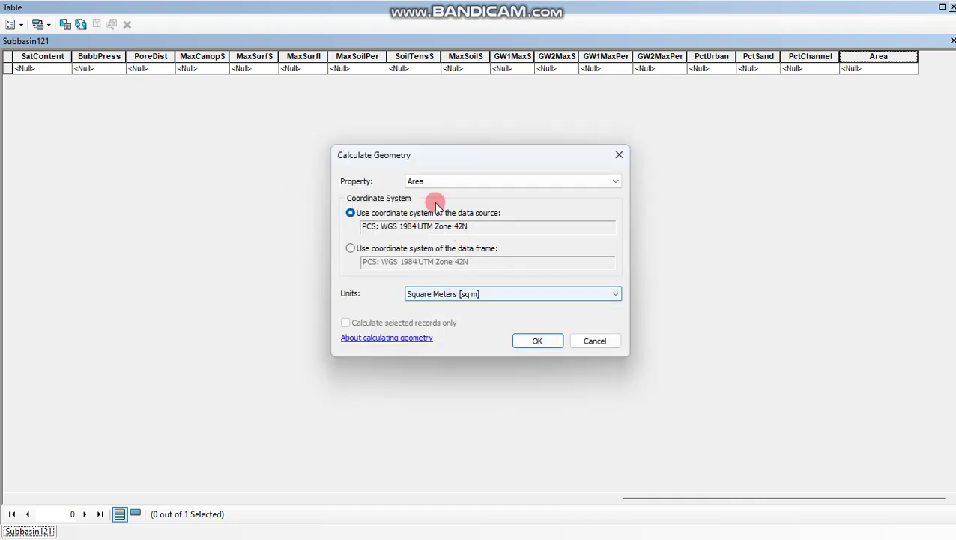
{"action": "left_click", "coordinate": [481, 294]}
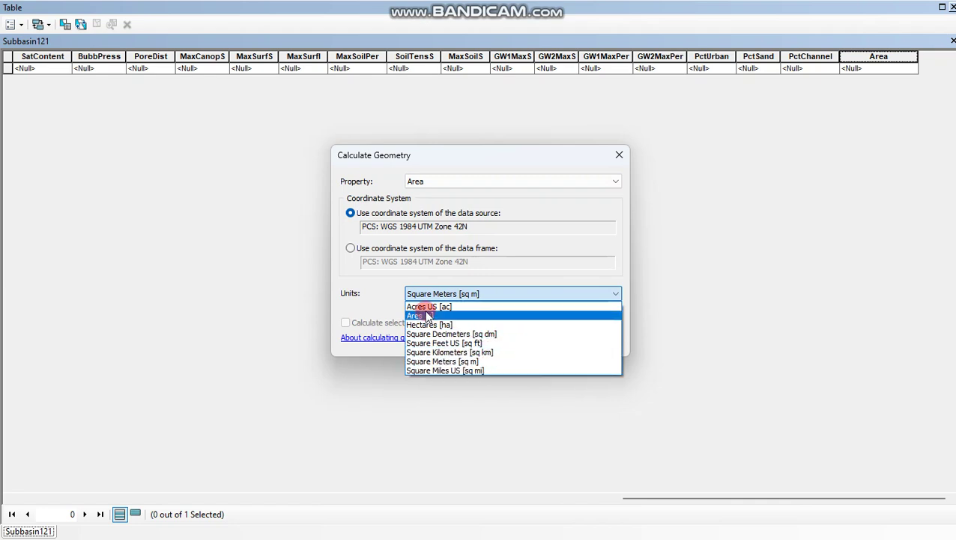
{"action": "left_click", "coordinate": [485, 355]}
{"action": "left_click", "coordinate": [556, 341]}
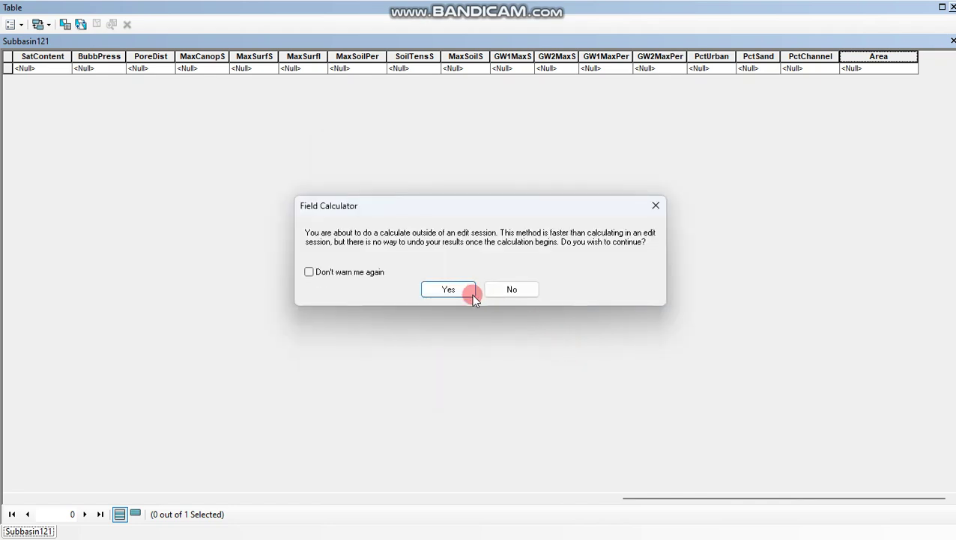
{"action": "left_click", "coordinate": [450, 290]}
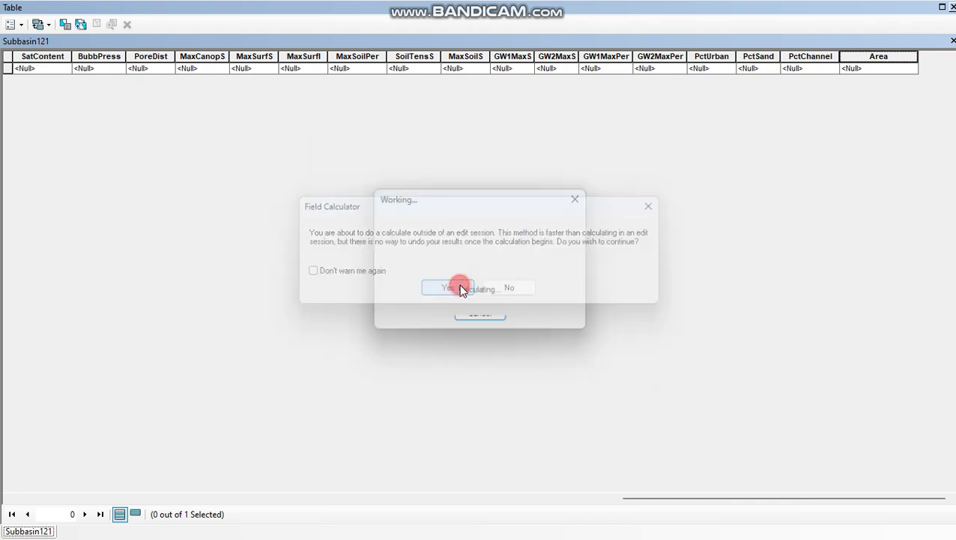
{"action": "left_click", "coordinate": [891, 69]}
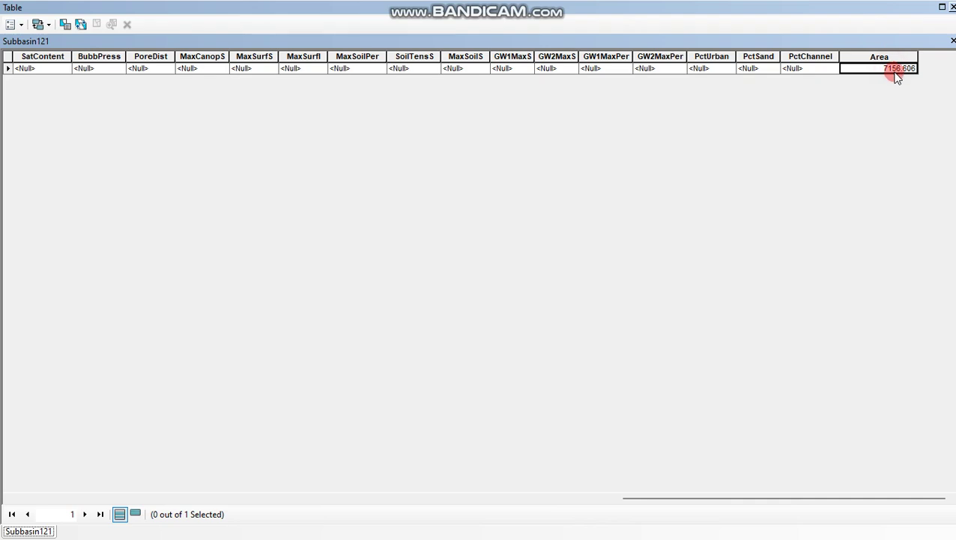
{"action": "left_click", "coordinate": [951, 9]}
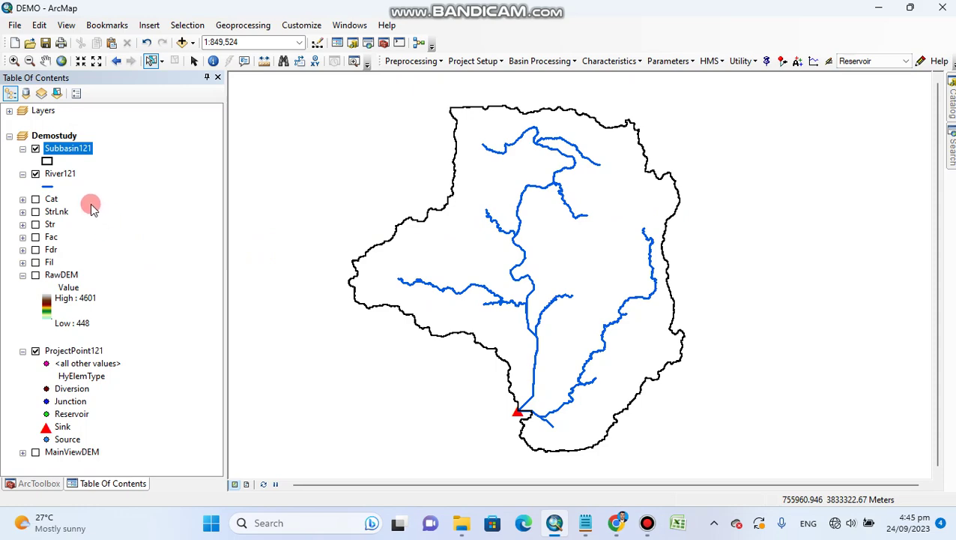
Step: Open the River121 attribute table and show all of its records
{"action": "left_click", "coordinate": [55, 174]}
{"action": "right_click", "coordinate": [54, 172]}
{"action": "left_click", "coordinate": [133, 212]}
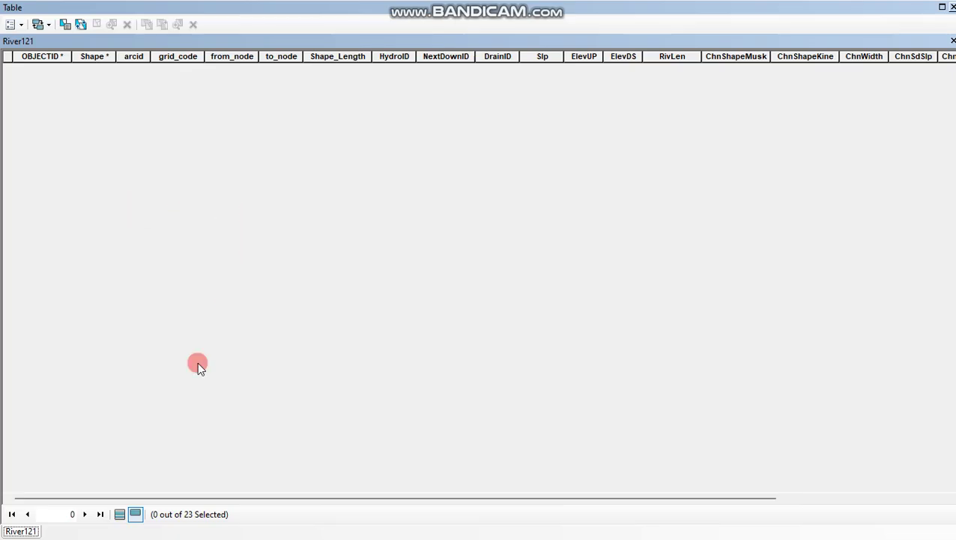
{"action": "left_click", "coordinate": [120, 516]}
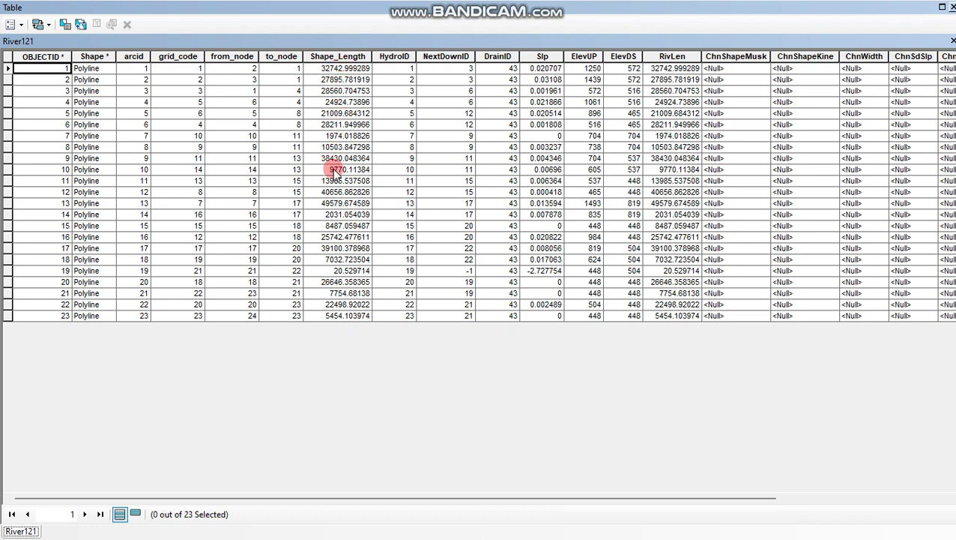
Step: Highlight the OBJECTID, Shape_Length and Slp columns together in the River121 attribute table
{"action": "left_click", "coordinate": [330, 51]}
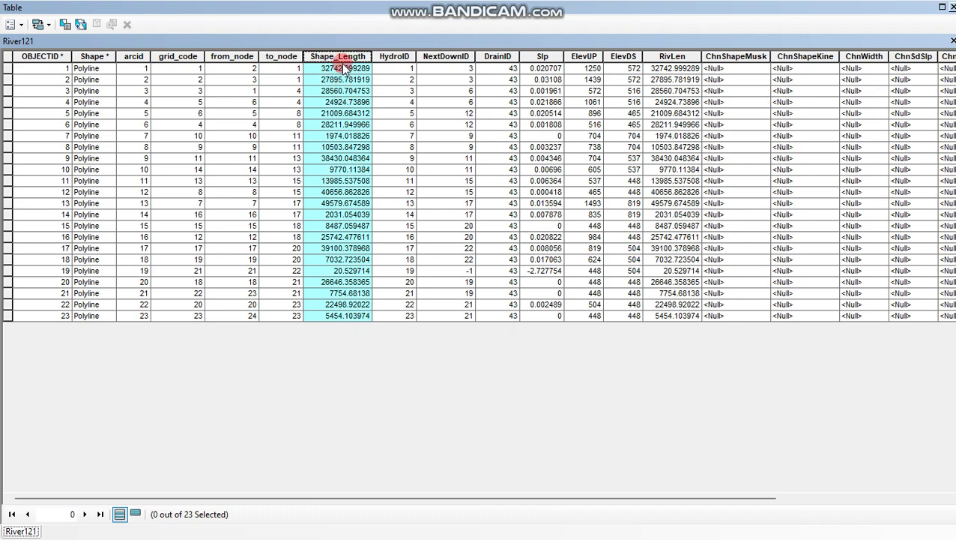
{"action": "left_click_drag", "start_coordinate": [47, 56], "coordinate": [284, 63]}
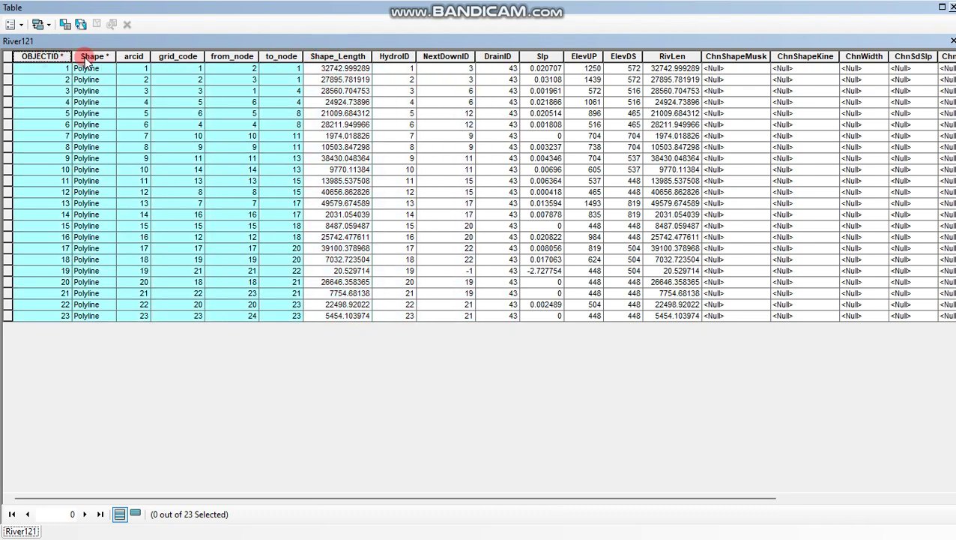
{"action": "left_click", "coordinate": [44, 58]}
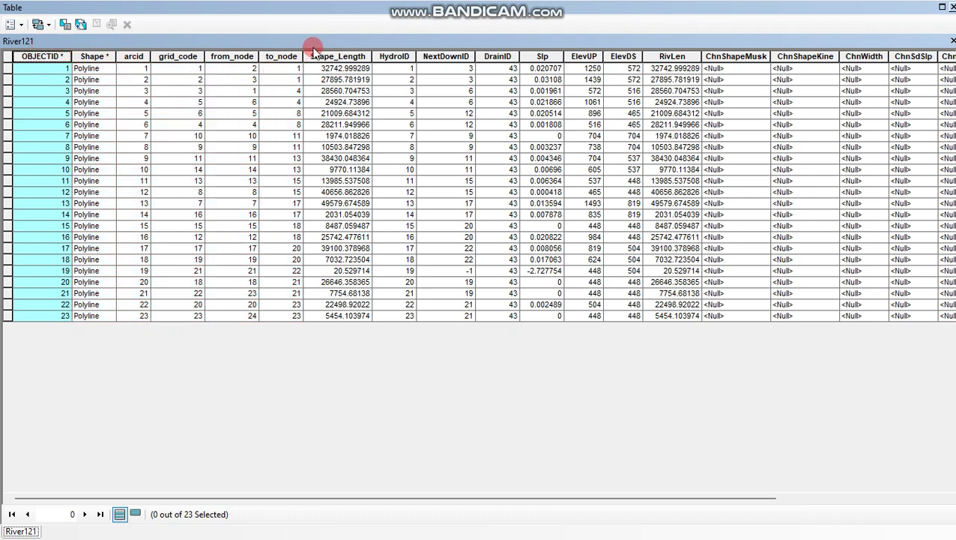
{"action": "left_click", "coordinate": [332, 54]}
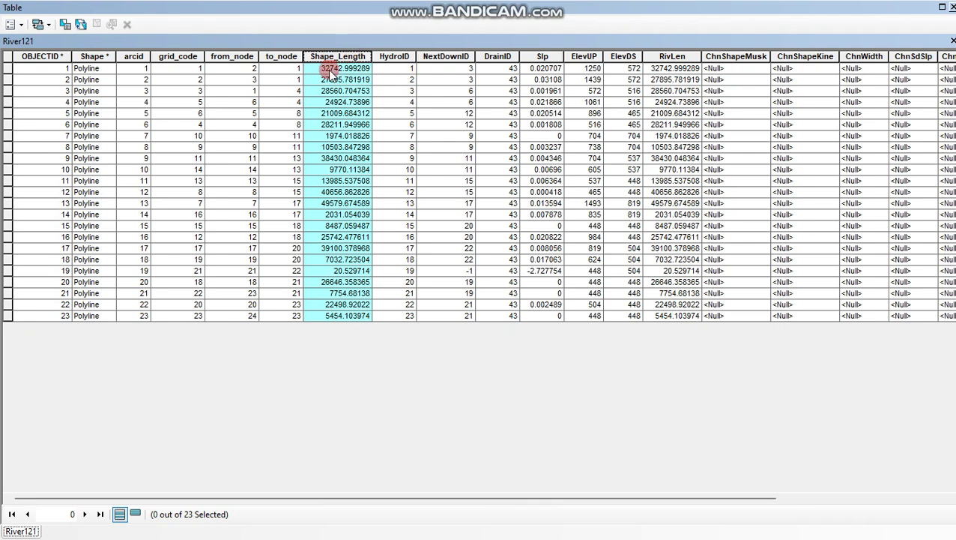
{"action": "left_click", "coordinate": [557, 55], "text": "ctrl"}
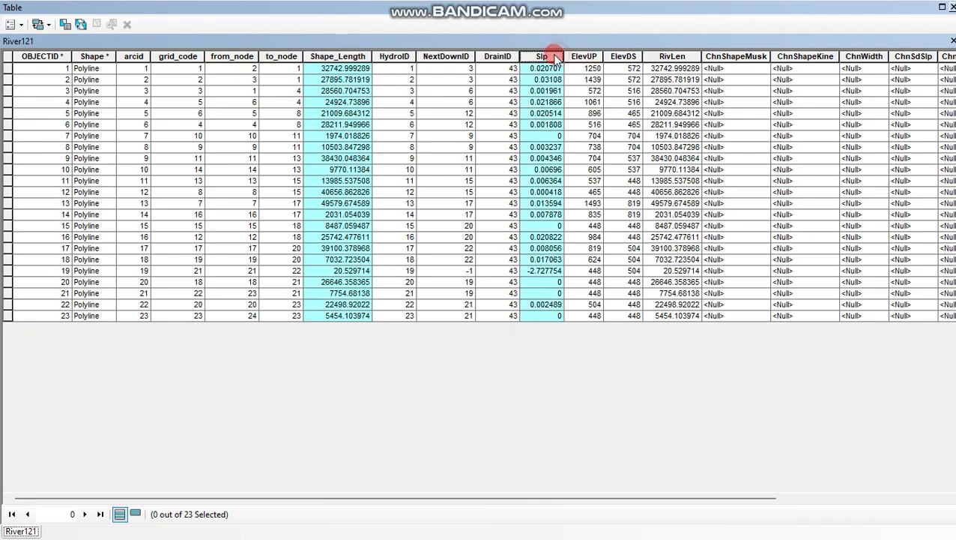
{"action": "left_click", "coordinate": [52, 55], "text": "ctrl"}
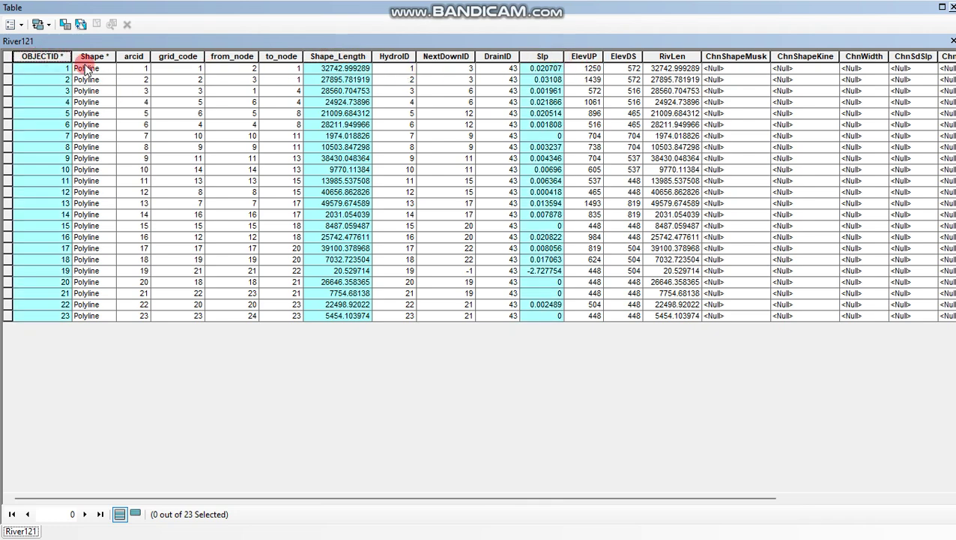
Step: Export all River121 records to Export_Output.dbf in the Watershed folder without adding the table to the map, and close the attribute table
{"action": "left_click", "coordinate": [22, 26]}
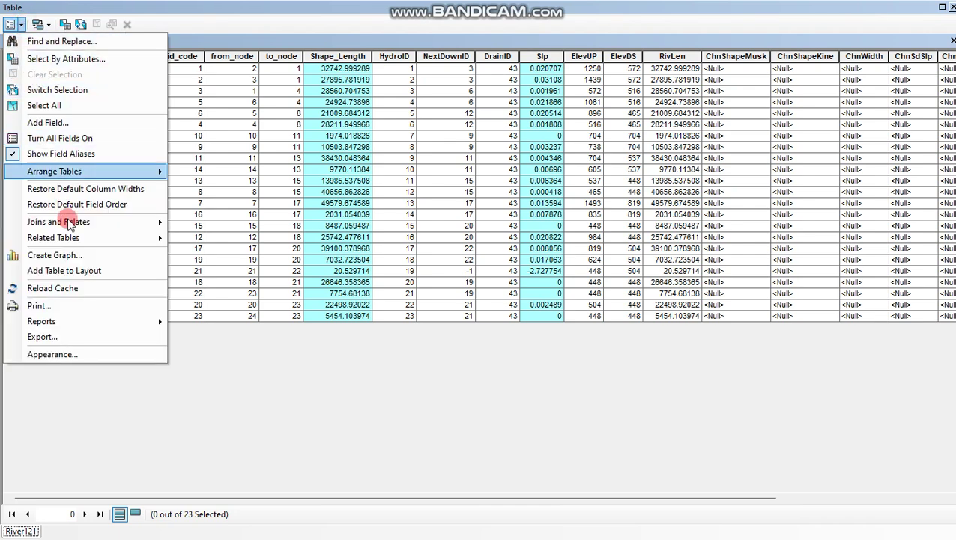
{"action": "left_click", "coordinate": [95, 334]}
{"action": "left_click", "coordinate": [498, 282]}
{"action": "left_click_drag", "start_coordinate": [487, 282], "coordinate": [455, 282]}
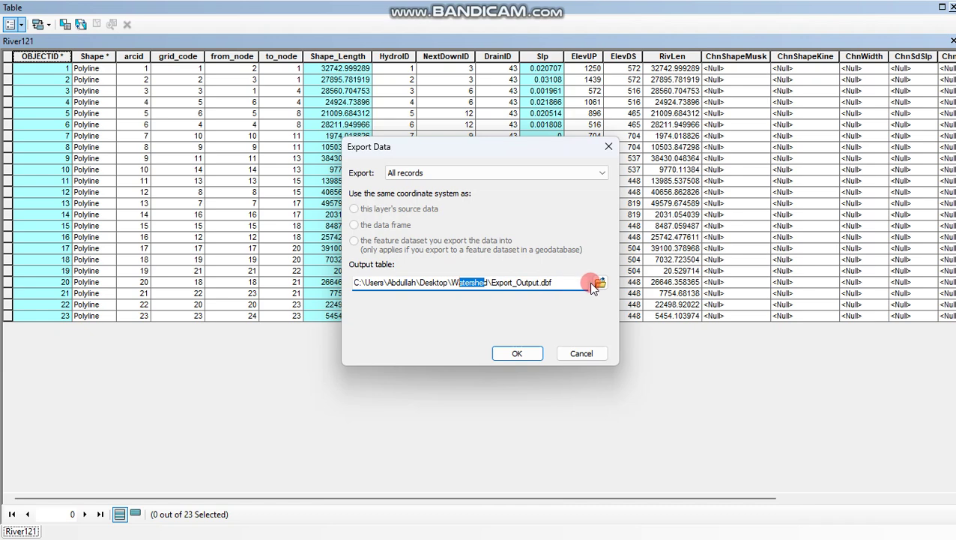
{"action": "left_click_drag", "start_coordinate": [556, 281], "coordinate": [534, 275]}
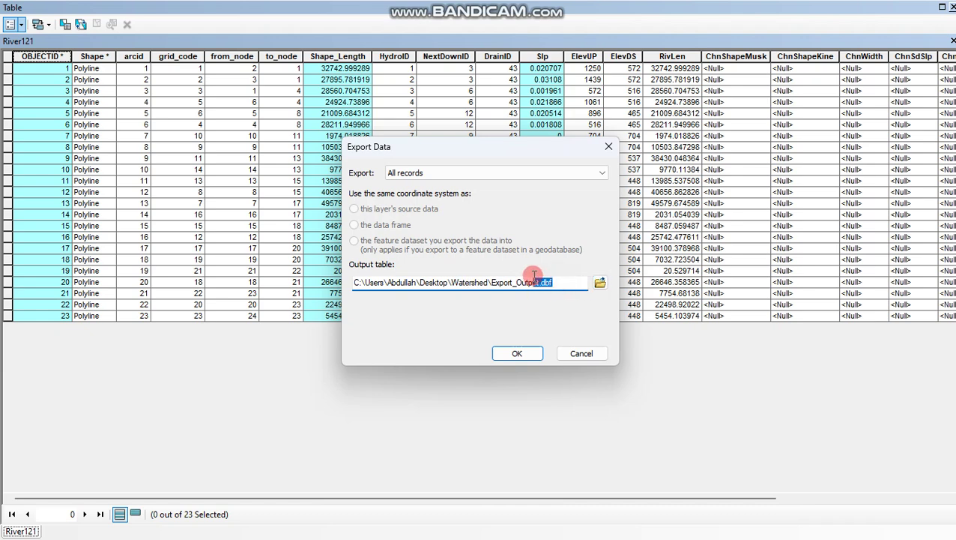
{"action": "left_click", "coordinate": [518, 353]}
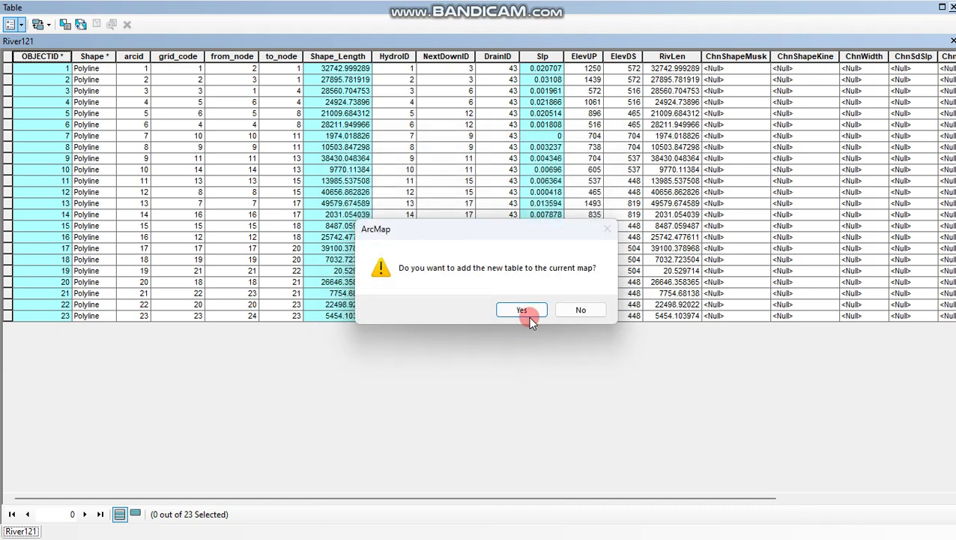
{"action": "left_click", "coordinate": [581, 310]}
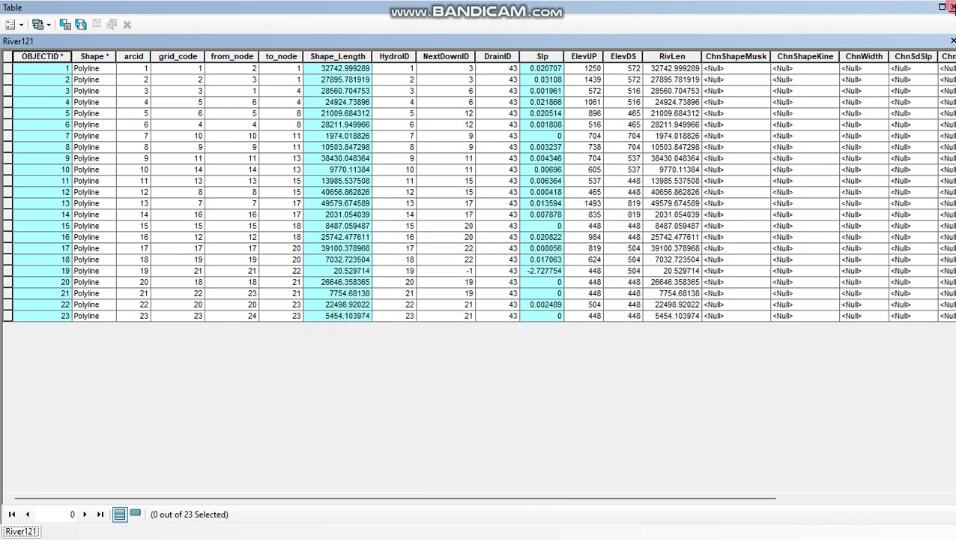
{"action": "left_click", "coordinate": [951, 6]}
Step: Switch to the desktop and open the Watershed folder in File Explorer to check the exported files
{"action": "left_click", "coordinate": [628, 187]}
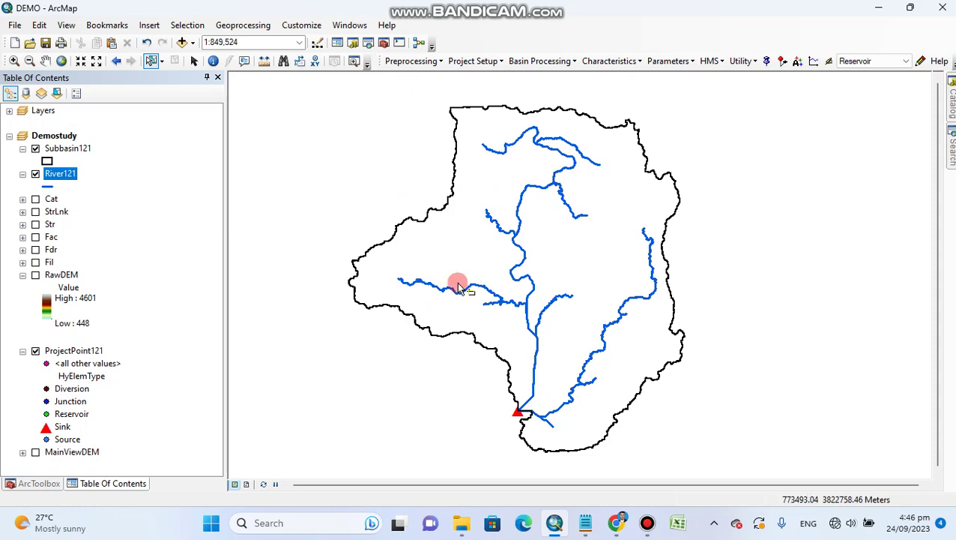
{"action": "left_click", "coordinate": [883, 8]}
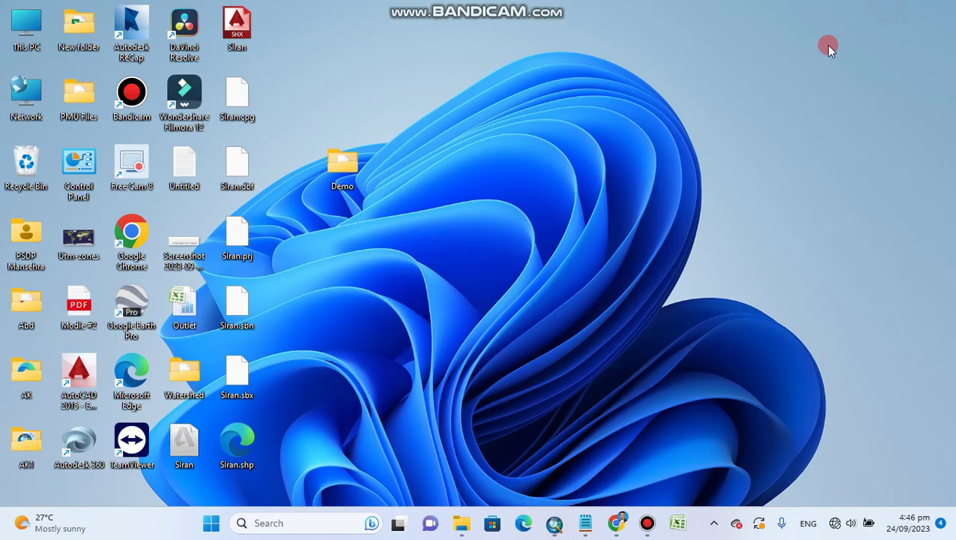
{"action": "double_click", "coordinate": [185, 373]}
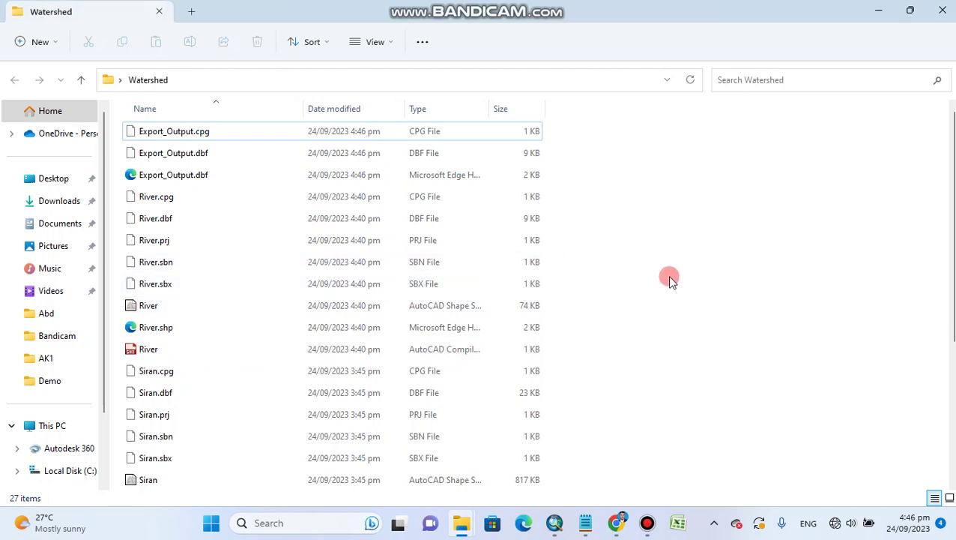
{"action": "scroll", "coordinate": [669, 279], "scroll_direction": "down", "scroll_amount": 3}
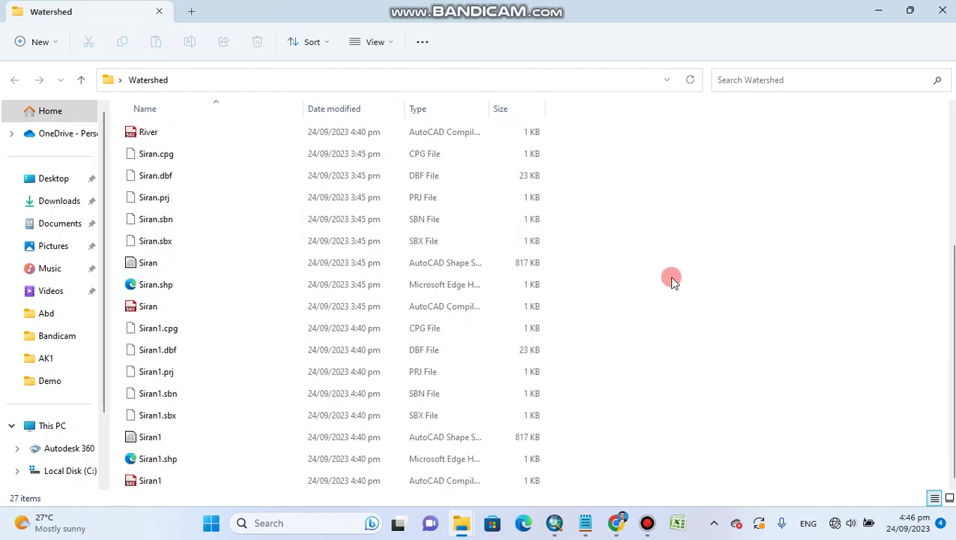
{"action": "scroll", "coordinate": [669, 279], "scroll_direction": "up", "scroll_amount": 3}
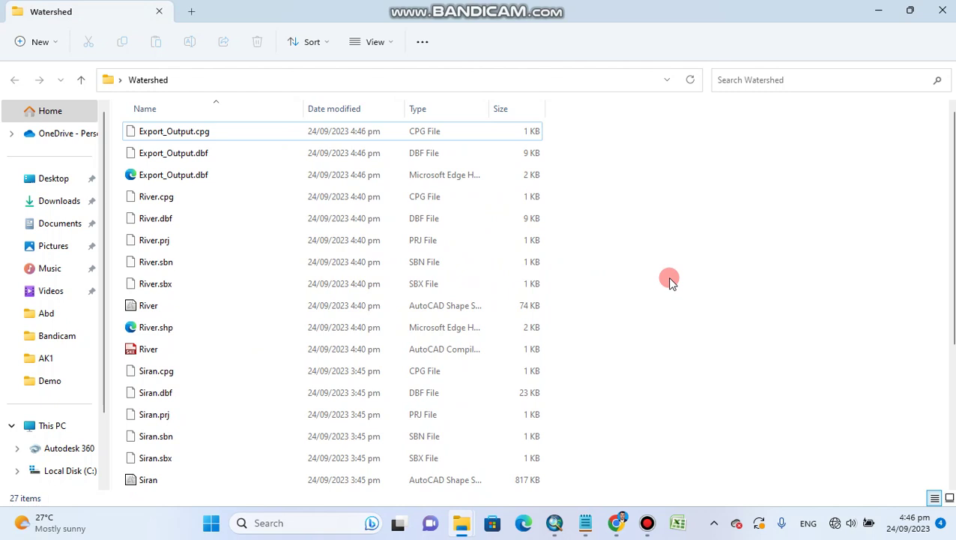
{"action": "left_click", "coordinate": [224, 153]}
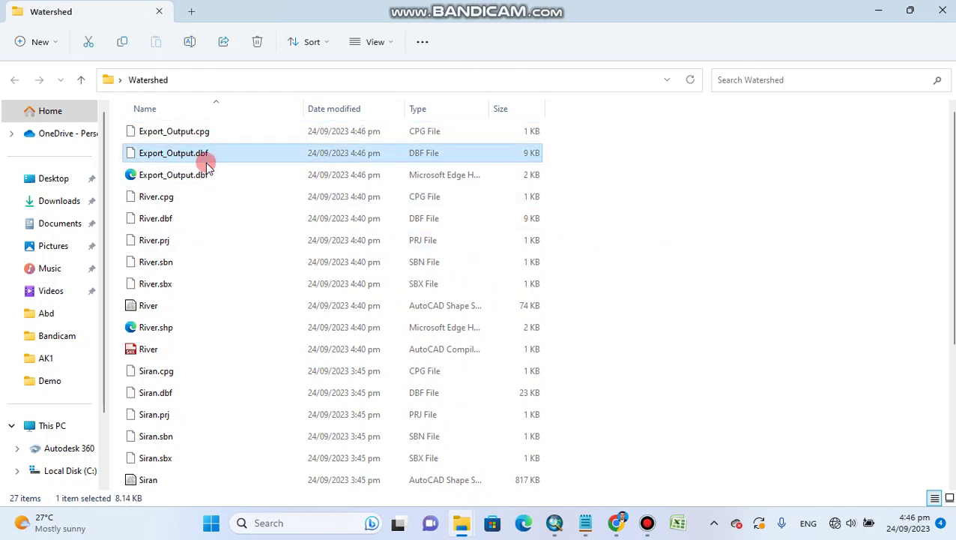
{"action": "right_click", "coordinate": [220, 157]}
{"action": "left_click", "coordinate": [289, 206]}
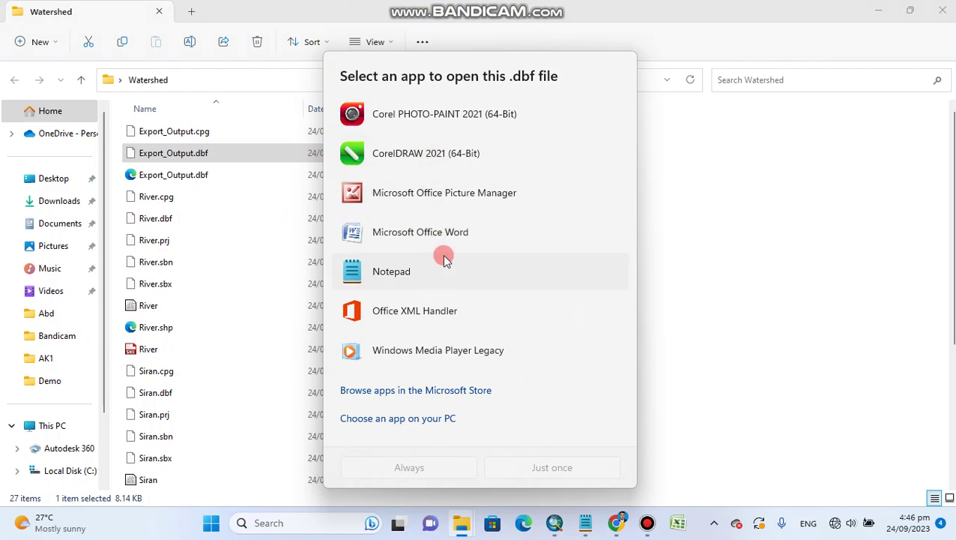
{"action": "left_click", "coordinate": [645, 234]}
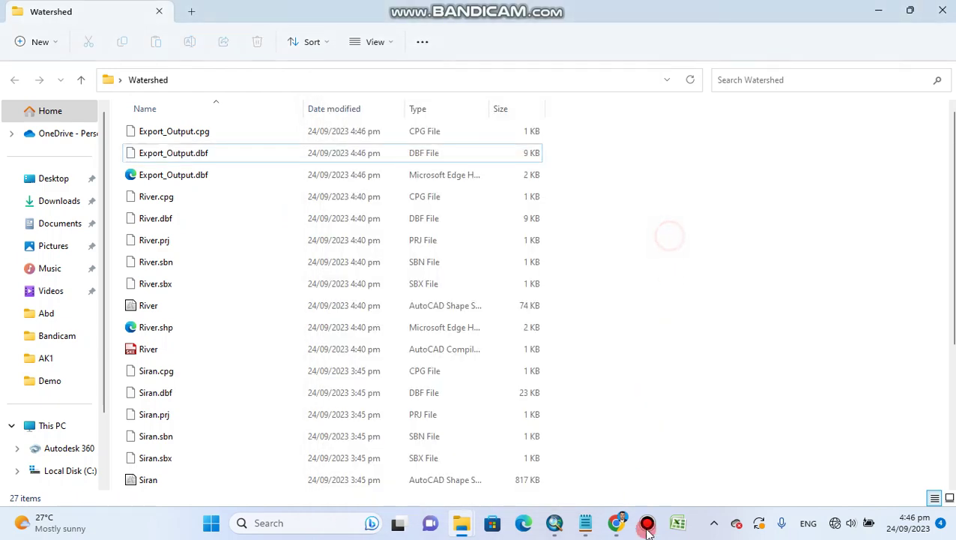
Step: Start Excel, dismiss its activation wizard, and open Export_Output.dbf from the Watershed folder in it
{"action": "left_click", "coordinate": [685, 524]}
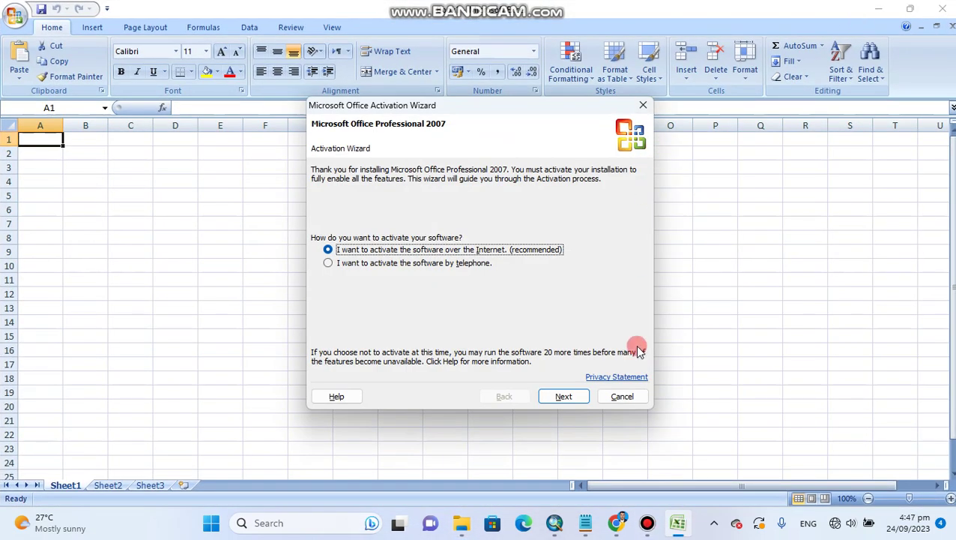
{"action": "left_click", "coordinate": [622, 396]}
{"action": "left_click", "coordinate": [879, 9]}
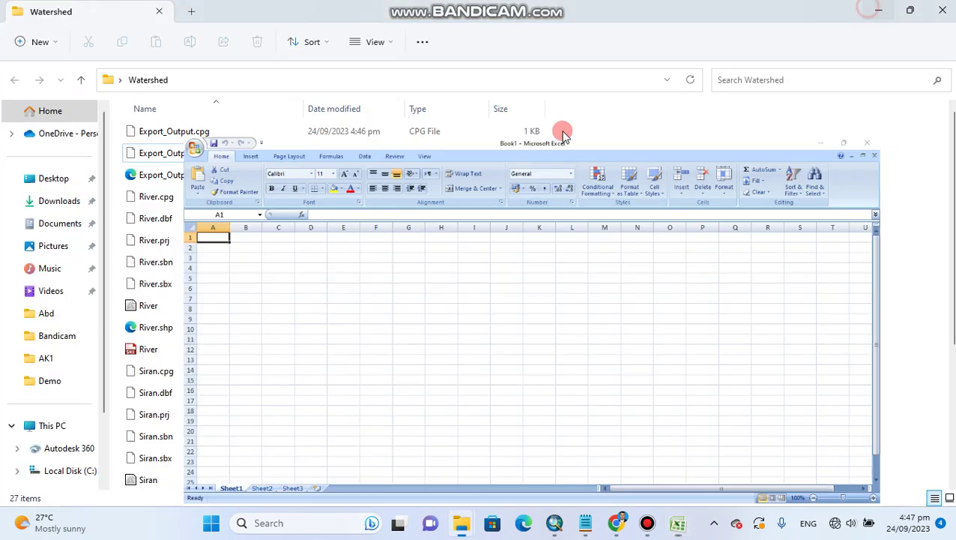
{"action": "left_click_drag", "start_coordinate": [192, 158], "coordinate": [253, 201]}
{"action": "left_click_drag", "start_coordinate": [617, 491], "coordinate": [405, 420]}
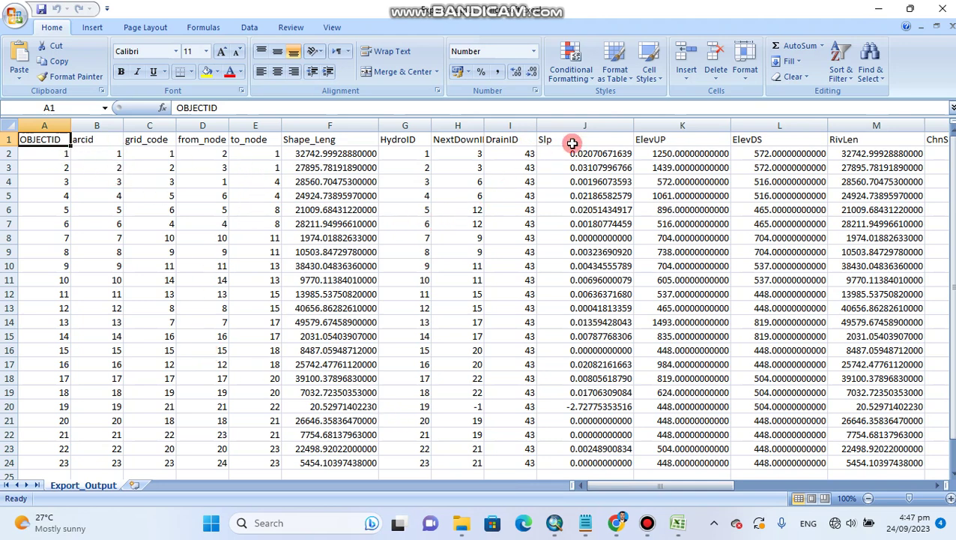
Step: Sum the Shape_Leng values in F2:F24 in cell F25 of the Export_Output sheet
{"action": "left_click_drag", "start_coordinate": [629, 485], "coordinate": [630, 458]}
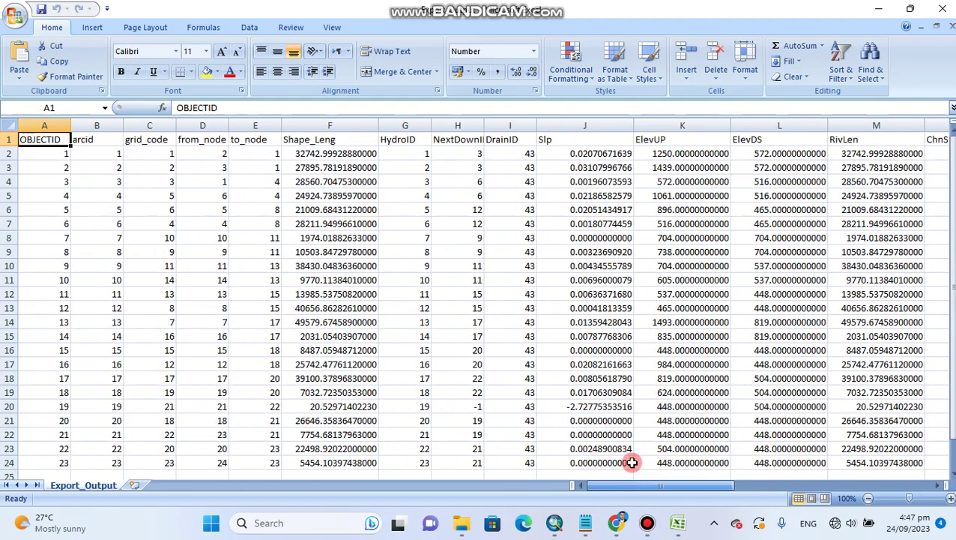
{"action": "left_click", "coordinate": [359, 144]}
{"action": "left_click", "coordinate": [347, 128]}
{"action": "scroll", "coordinate": [393, 250], "scroll_direction": "down", "scroll_amount": 6}
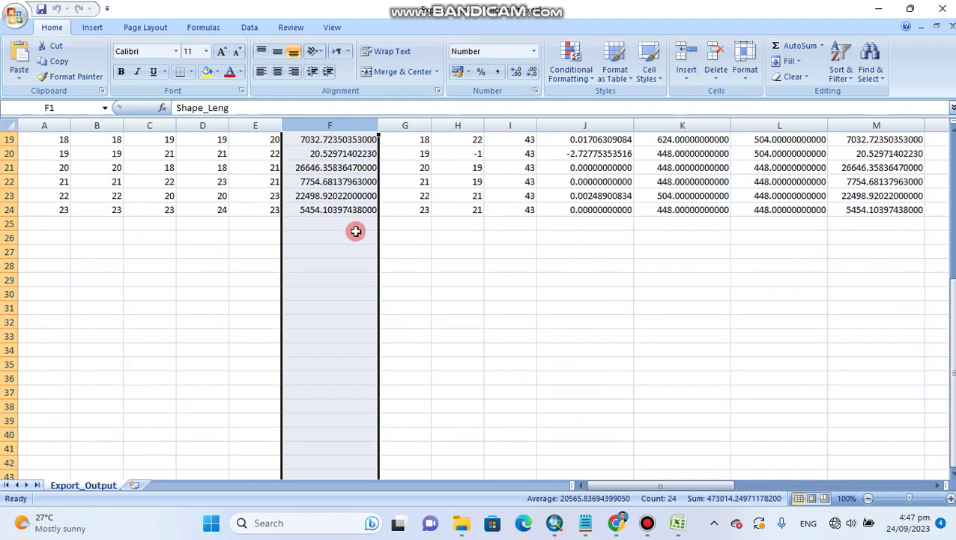
{"action": "left_click", "coordinate": [352, 223]}
{"action": "left_click", "coordinate": [799, 46]}
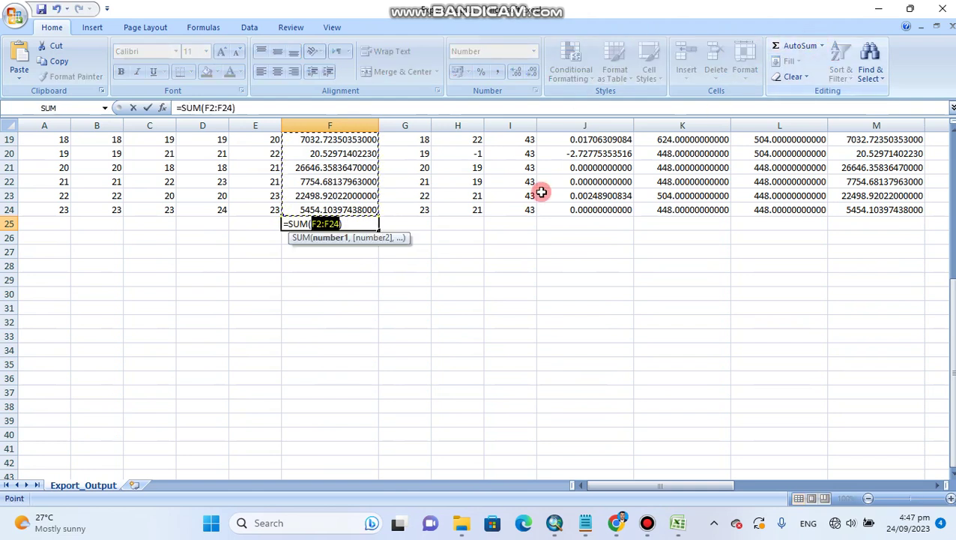
{"action": "key", "text": "Return"}
Step: Highlight the Shape_Leng total in cell F25 with a yellow fill
{"action": "left_click", "coordinate": [412, 269]}
{"action": "left_click", "coordinate": [331, 223]}
{"action": "left_click", "coordinate": [206, 72]}
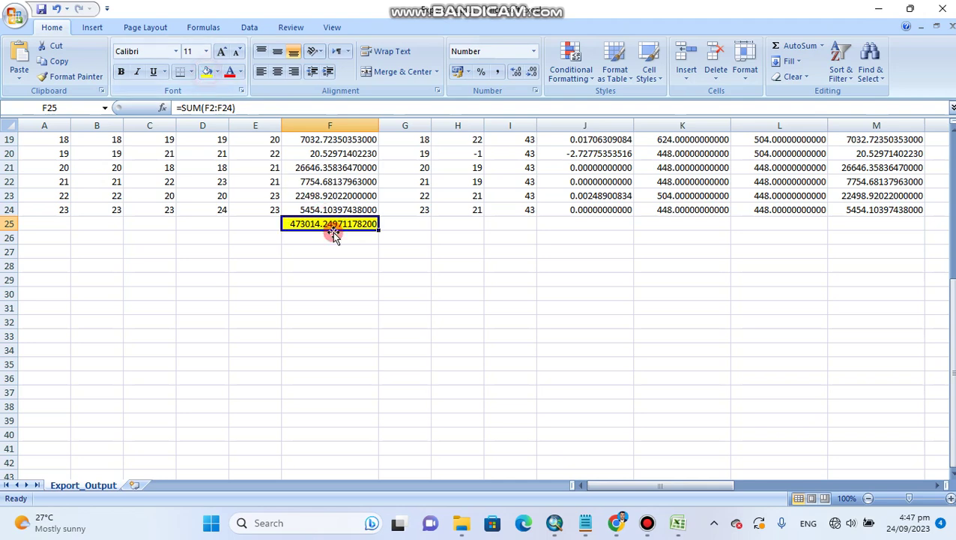
{"action": "left_click", "coordinate": [332, 250]}
{"action": "left_click", "coordinate": [337, 227]}
Step: Close Export_Output.dbf and Excel without saving the changes, and close the Watershed folder window
{"action": "left_click", "coordinate": [946, 9]}
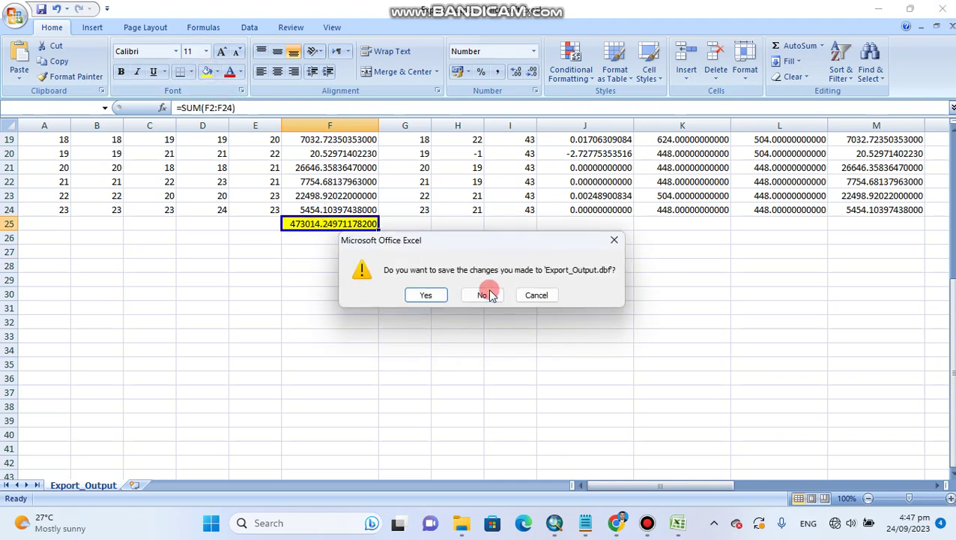
{"action": "left_click", "coordinate": [484, 294]}
{"action": "left_click", "coordinate": [940, 8]}
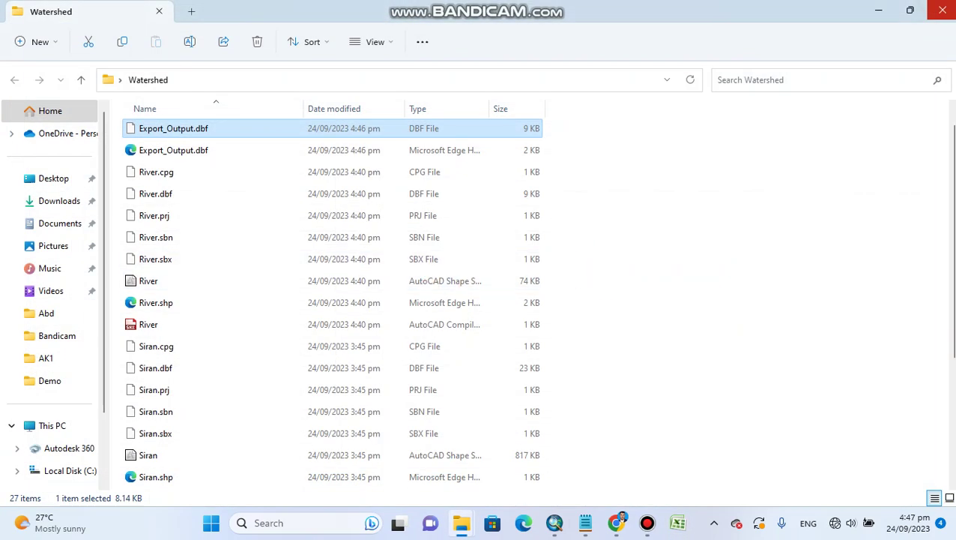
{"action": "left_click", "coordinate": [940, 7]}
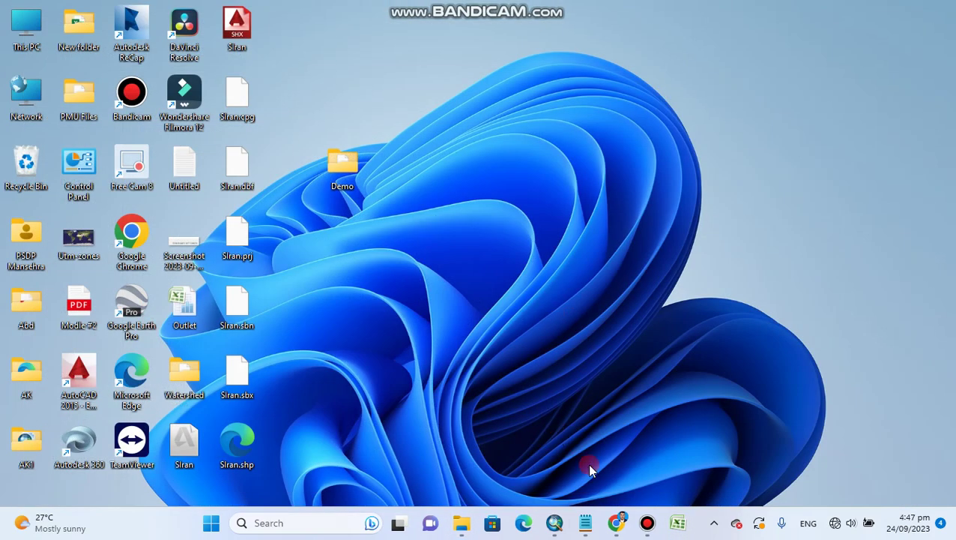
Step: Switch to ArcMap and export all Subbasin121 features to a new Siran shapefile in the Watershed folder without adding it to the map
{"action": "left_click", "coordinate": [554, 522]}
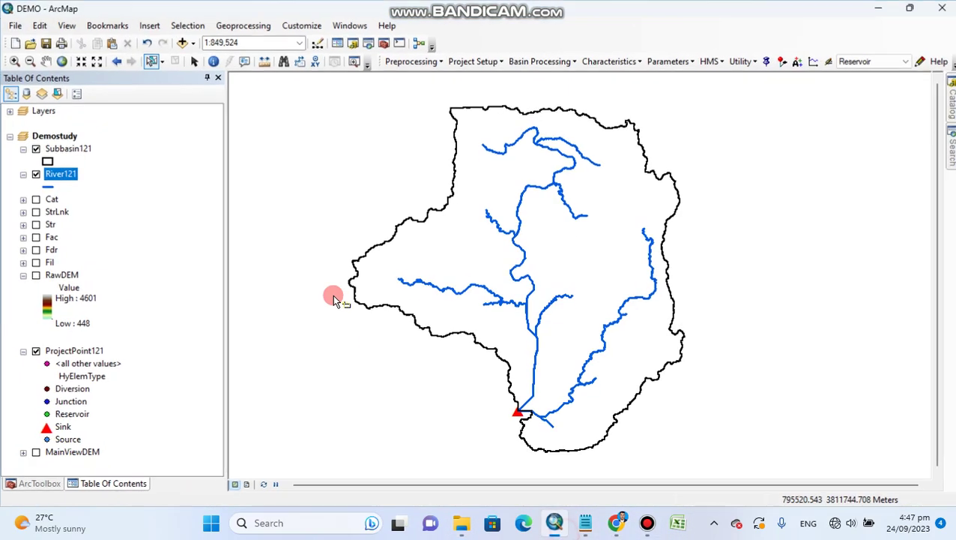
{"action": "right_click", "coordinate": [66, 148]}
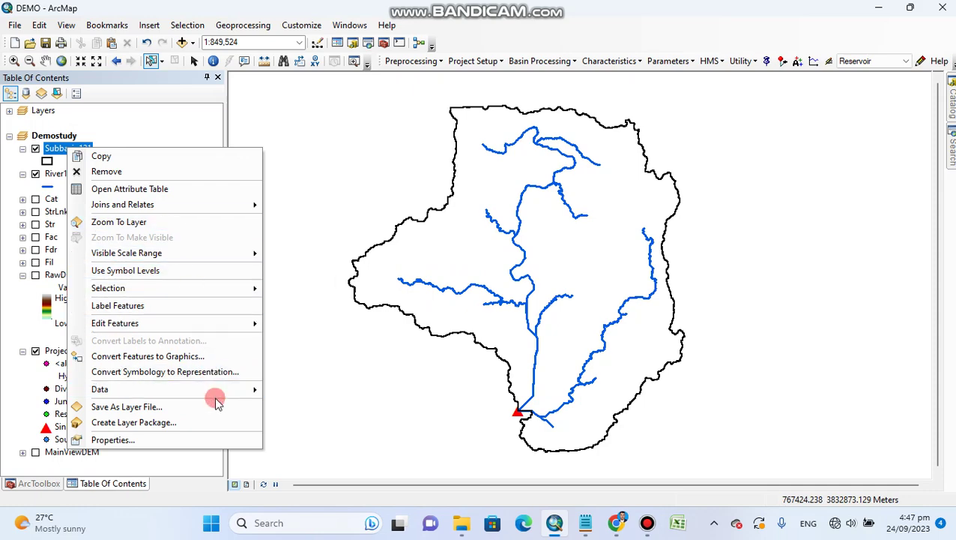
{"action": "mouse_move", "coordinate": [235, 389]}
{"action": "left_click", "coordinate": [299, 405]}
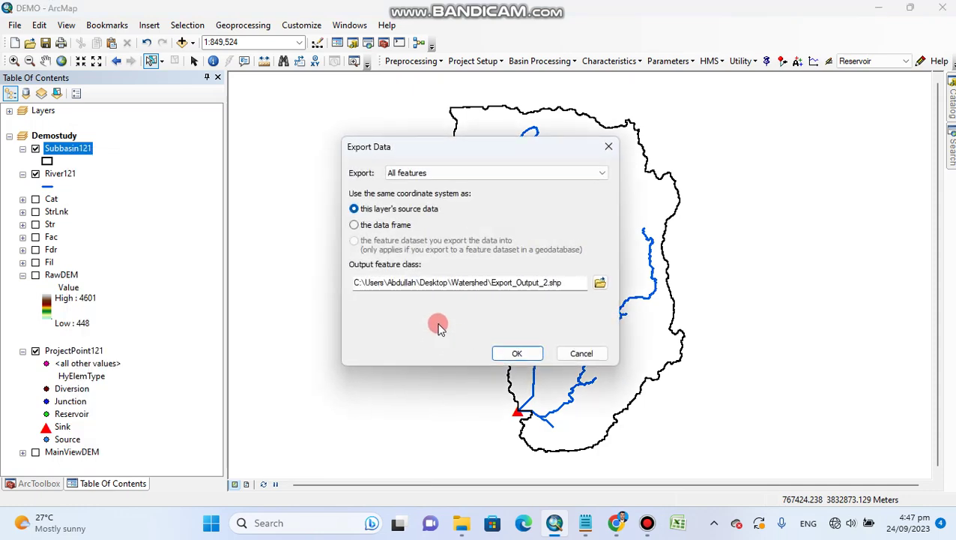
{"action": "left_click", "coordinate": [599, 284]}
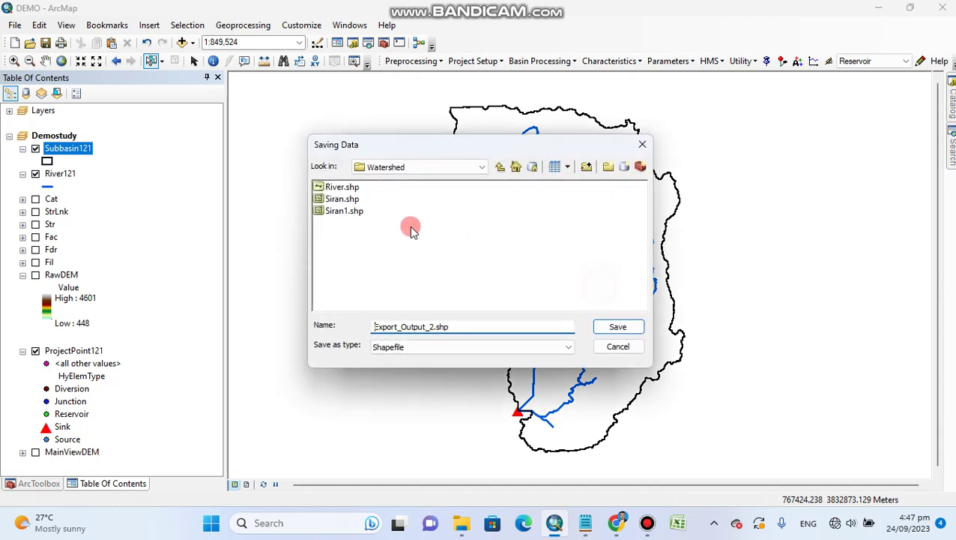
{"action": "left_click", "coordinate": [344, 211]}
{"action": "left_click_drag", "start_coordinate": [389, 327], "coordinate": [396, 327]}
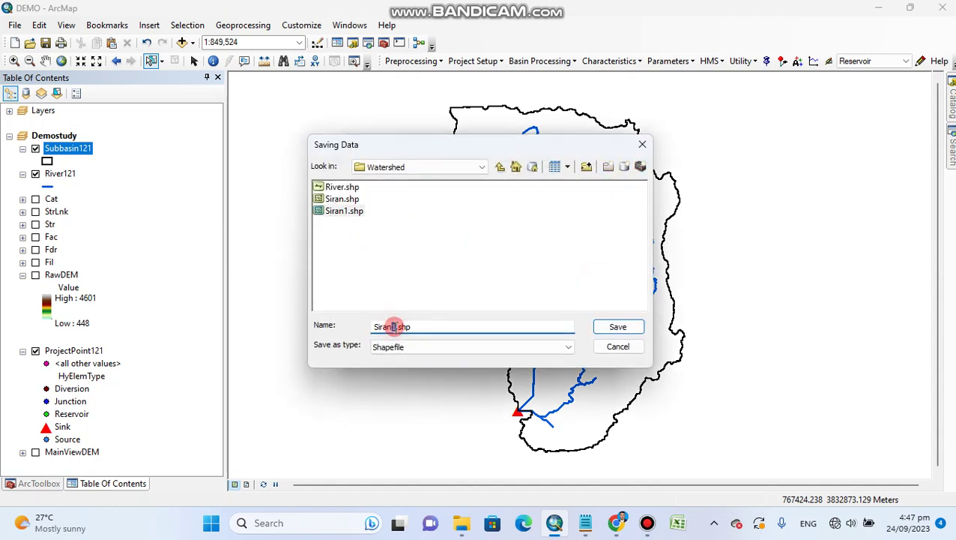
{"action": "left_click", "coordinate": [604, 328]}
{"action": "left_click", "coordinate": [527, 357]}
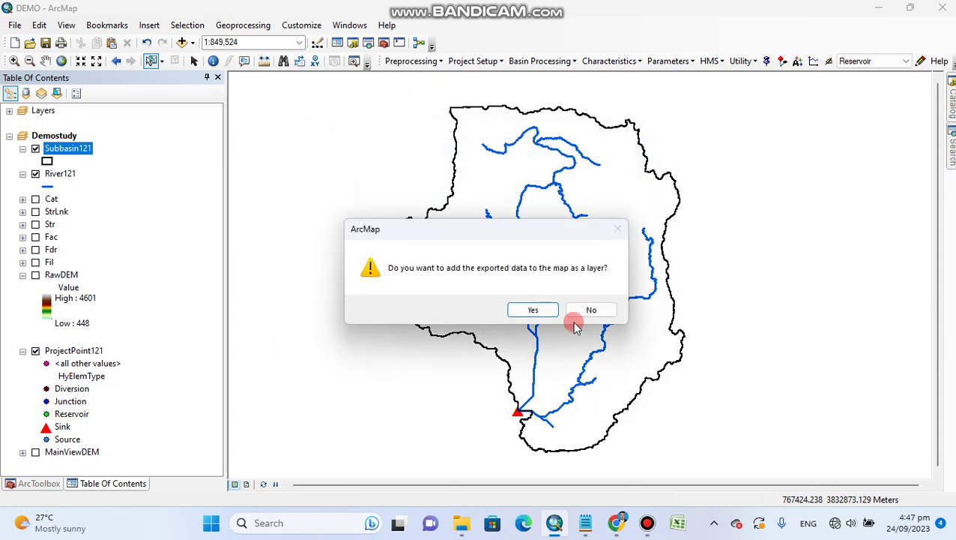
{"action": "left_click", "coordinate": [604, 308]}
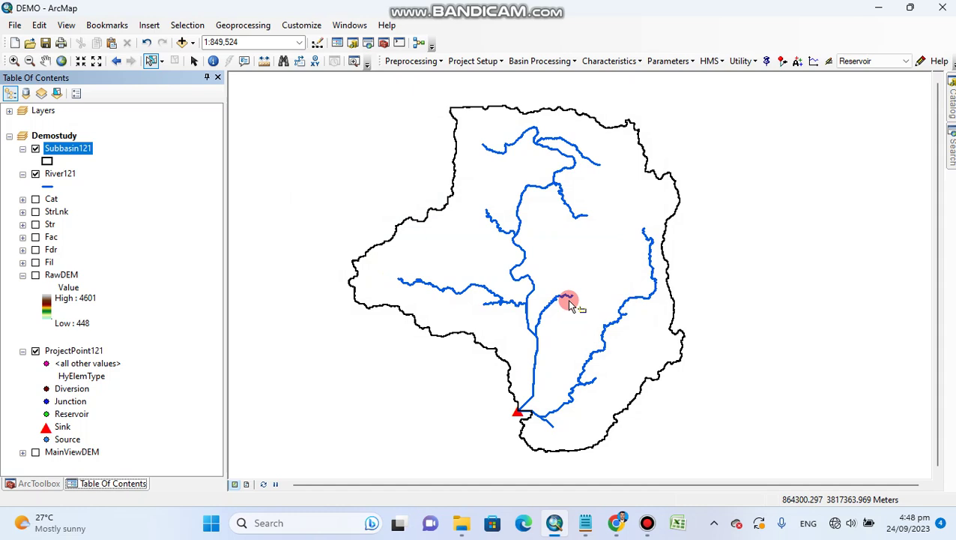
Step: Open the Subbasin121 attribute table, look at its last field, Area, and close the table
{"action": "left_click", "coordinate": [63, 151]}
{"action": "right_click", "coordinate": [65, 153]}
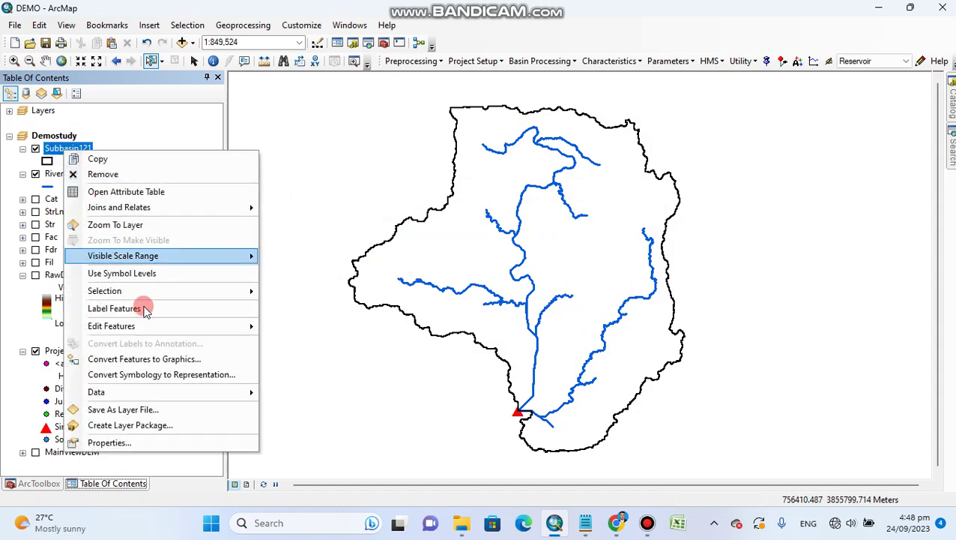
{"action": "left_click", "coordinate": [162, 193]}
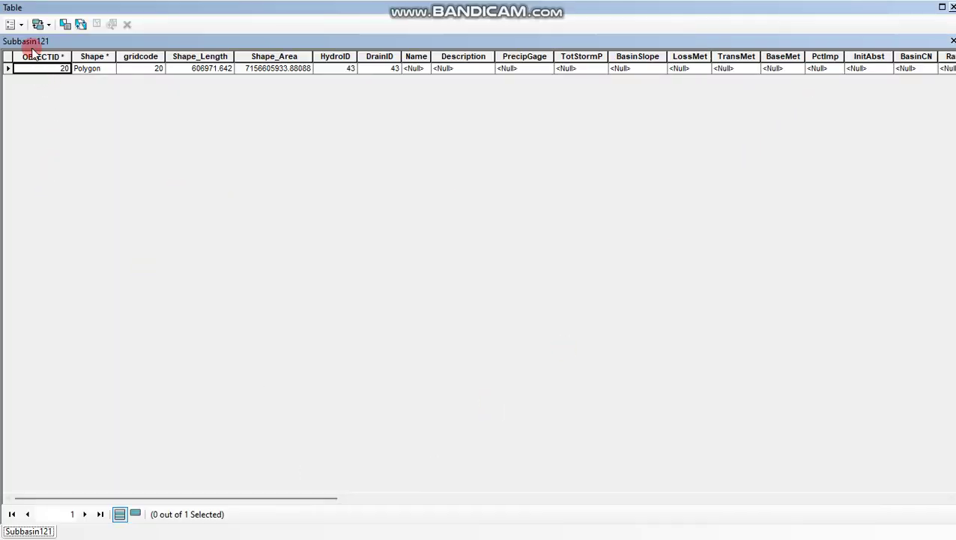
{"action": "left_click", "coordinate": [21, 27]}
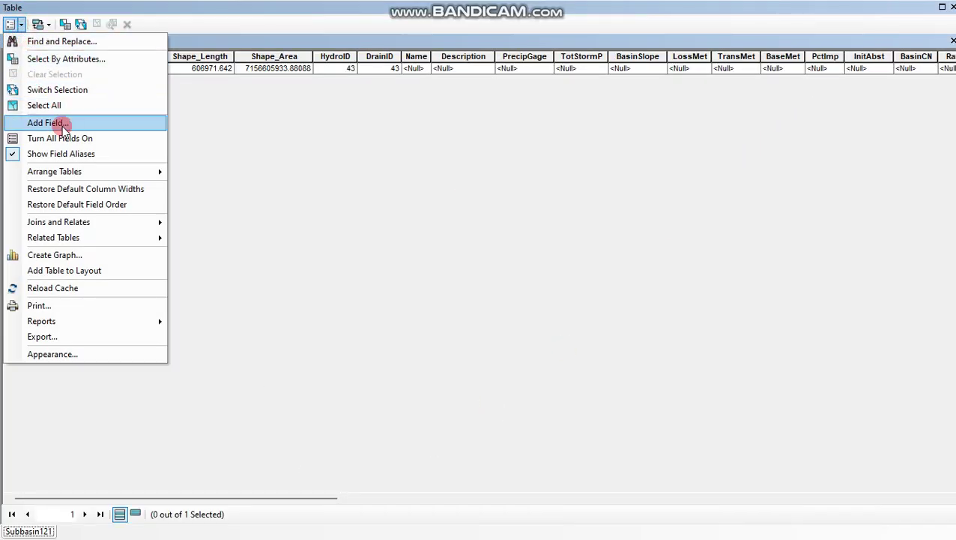
{"action": "left_click_drag", "start_coordinate": [276, 499], "coordinate": [953, 500]}
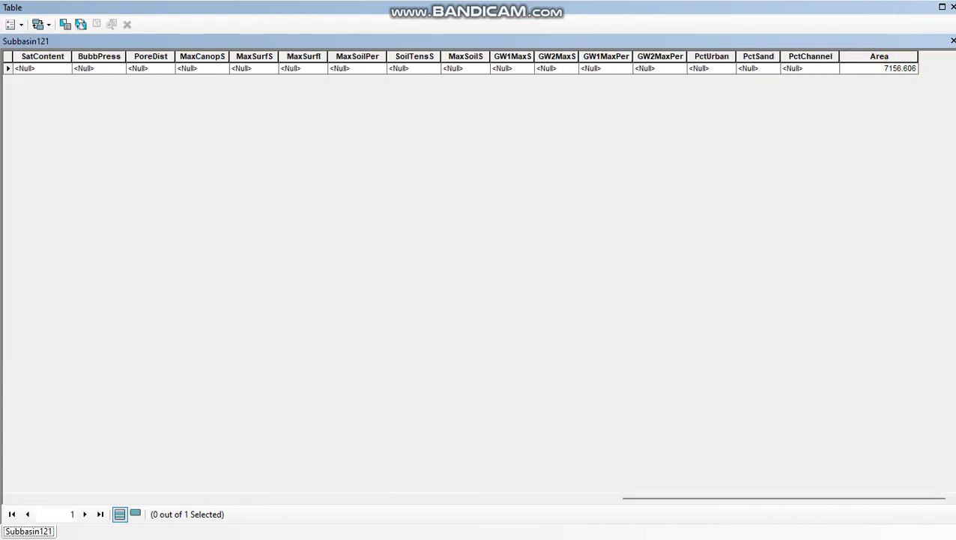
{"action": "left_click", "coordinate": [952, 7]}
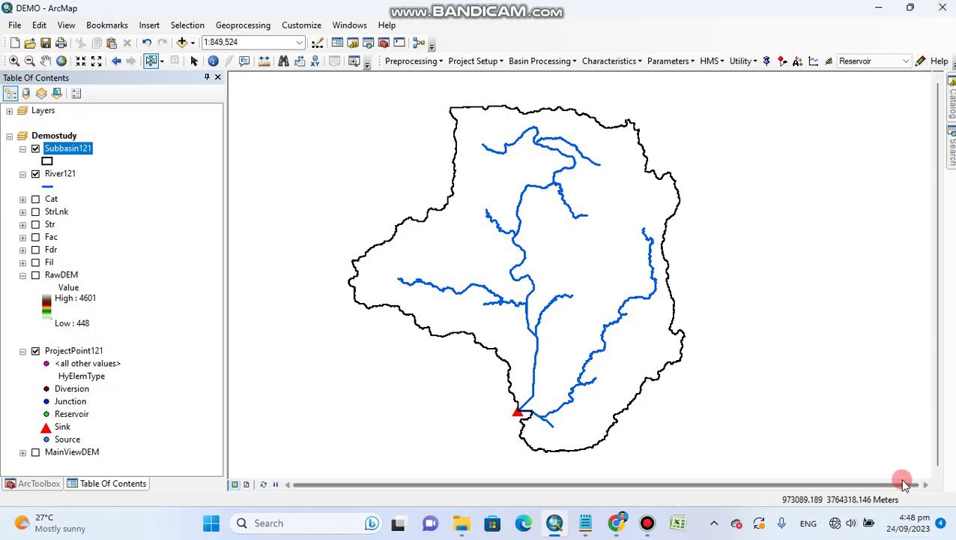
Step: Turn on the RawDEM and MainViewDEM layers and collapse the Demostudy data frame
{"action": "left_click", "coordinate": [36, 276]}
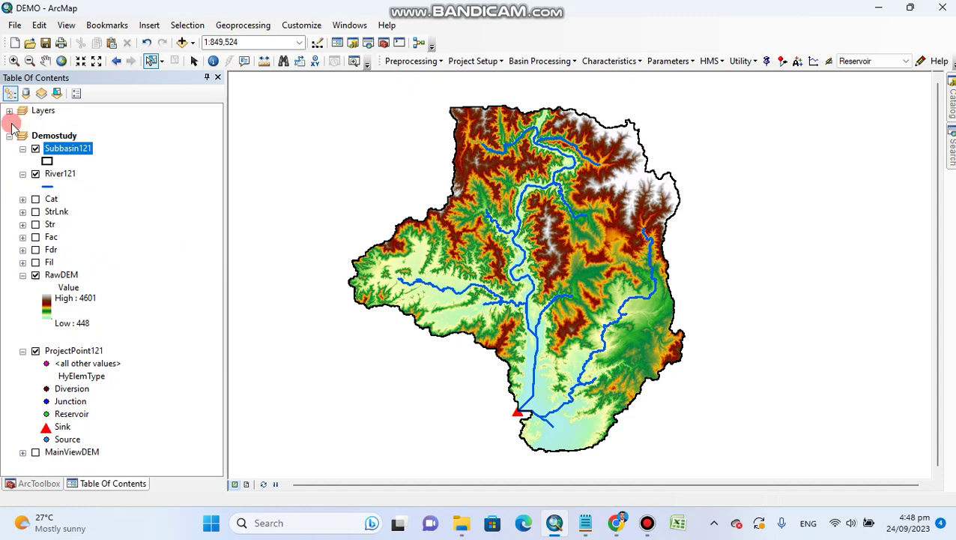
{"action": "left_click", "coordinate": [35, 453]}
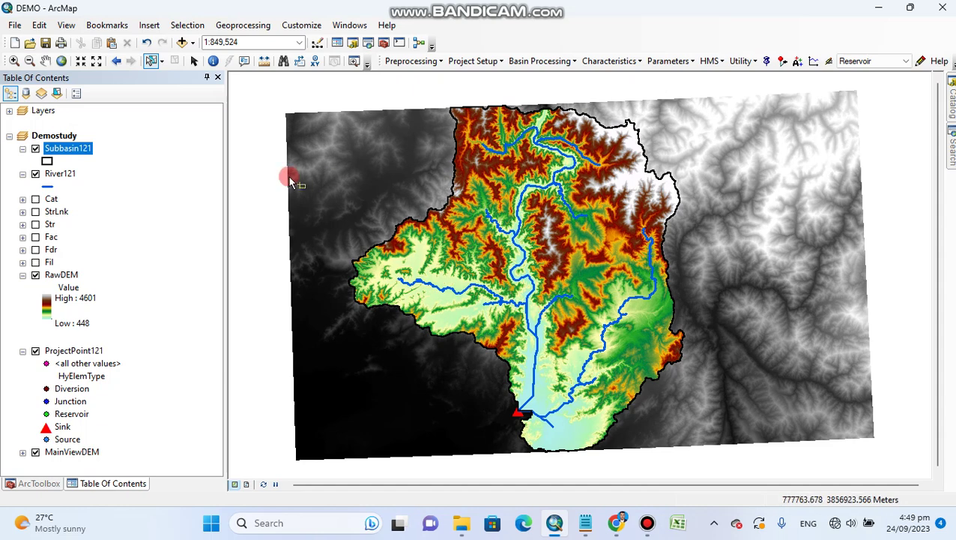
{"action": "left_click", "coordinate": [9, 137]}
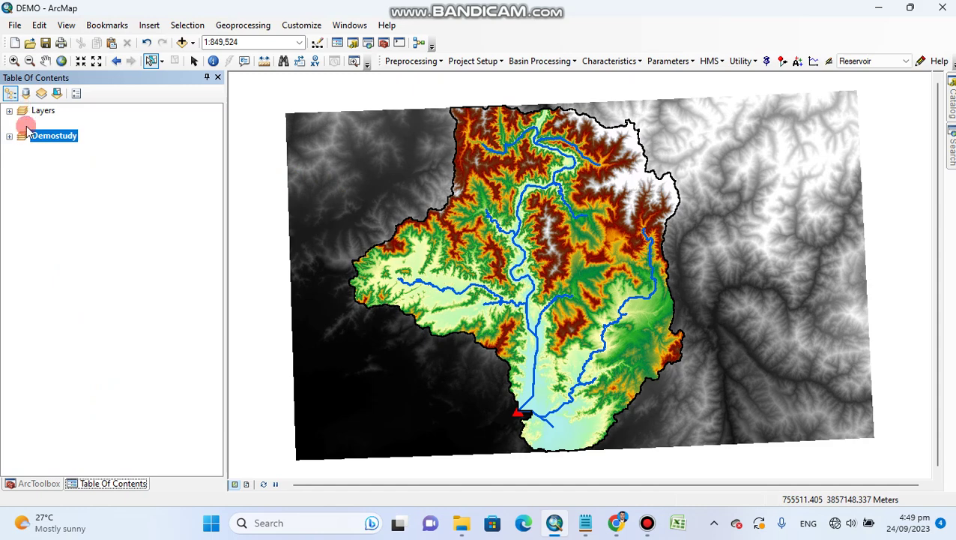
Step: Save the DEMO map document and restart ArcMap with a blank, untitled map
{"action": "left_click", "coordinate": [45, 43]}
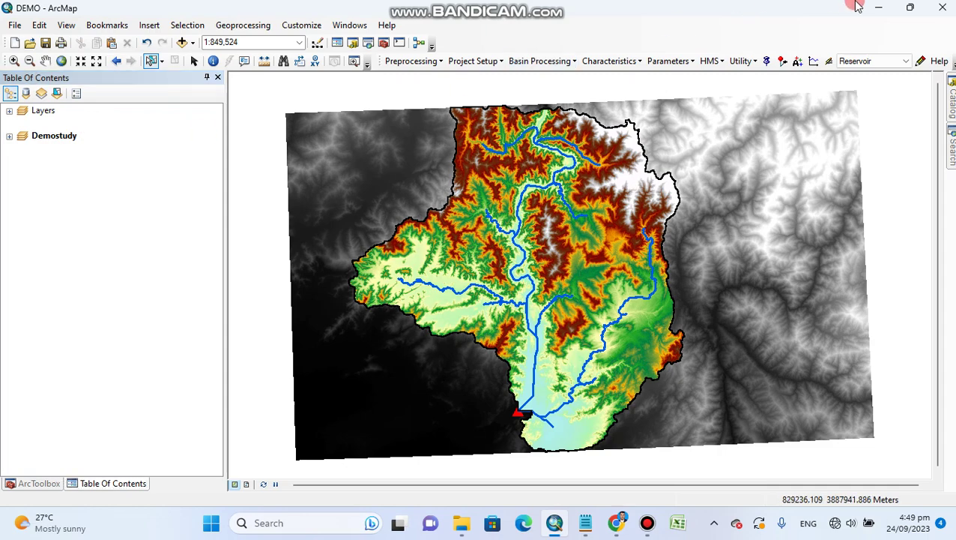
{"action": "left_click", "coordinate": [943, 7]}
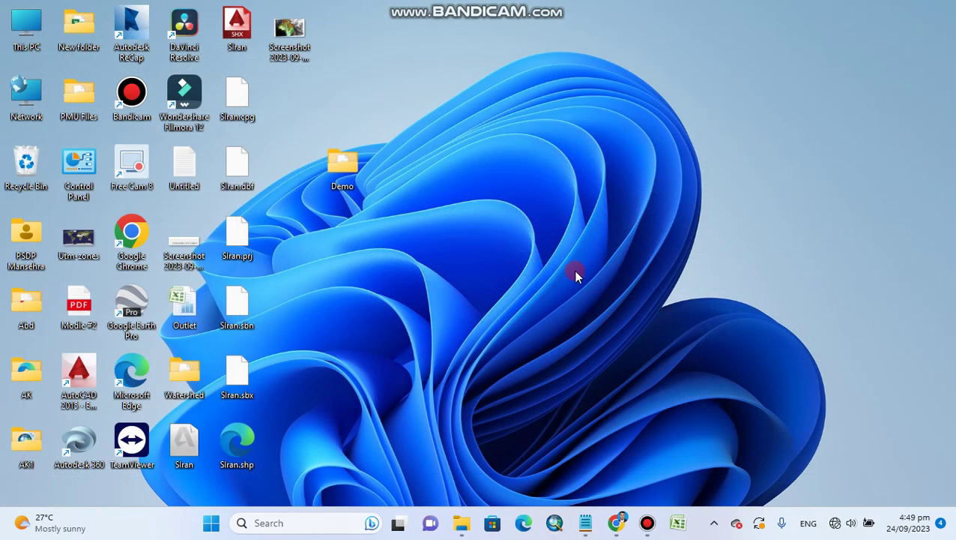
{"action": "left_click", "coordinate": [556, 524]}
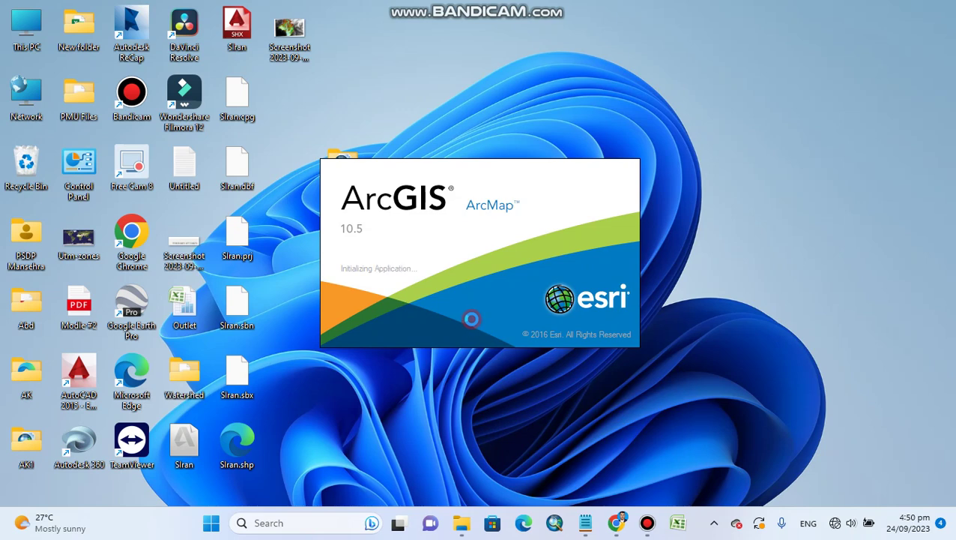
{"action": "left_click", "coordinate": [647, 524]}
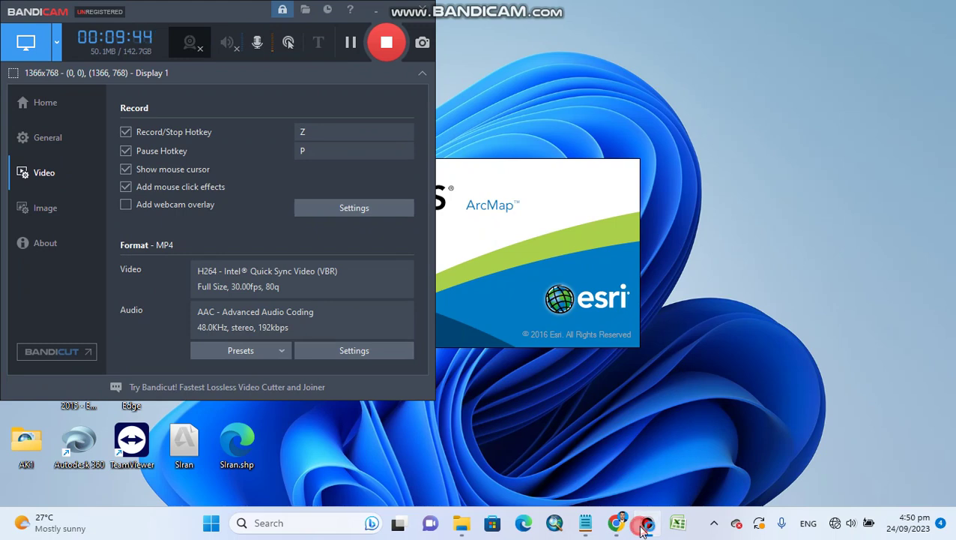
{"action": "left_click", "coordinate": [645, 524]}
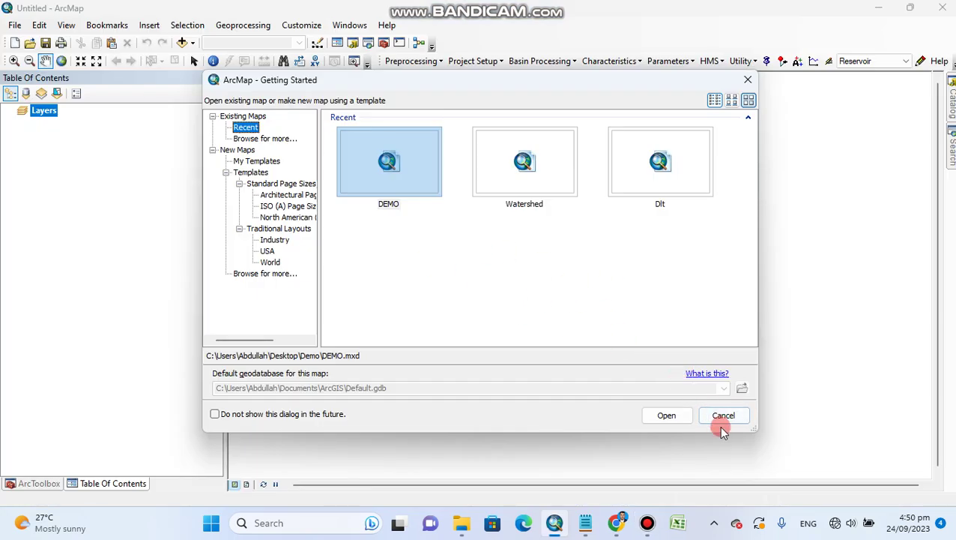
{"action": "left_click", "coordinate": [722, 417]}
Step: Browse to the Desktop folder connection to choose data to add to the blank map
{"action": "left_click", "coordinate": [184, 43]}
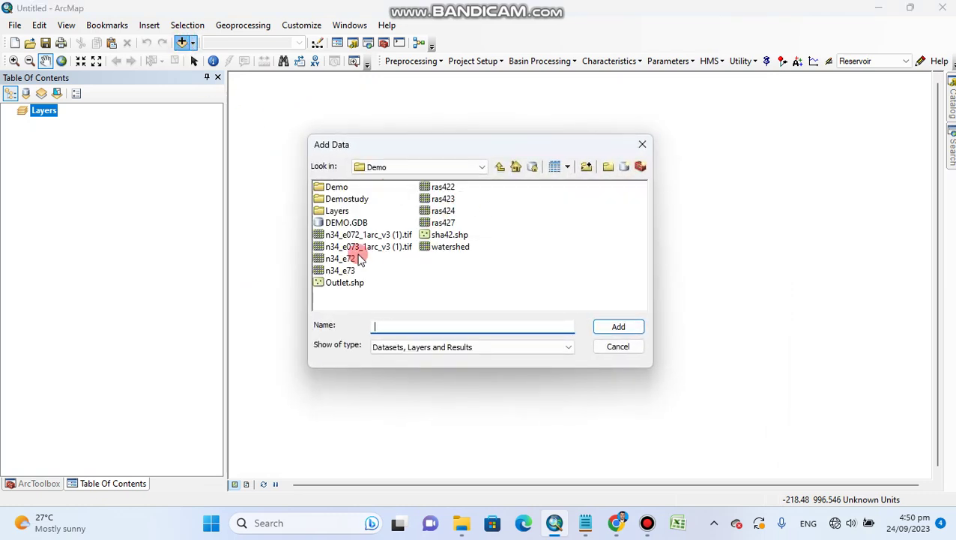
{"action": "left_click", "coordinate": [477, 167]}
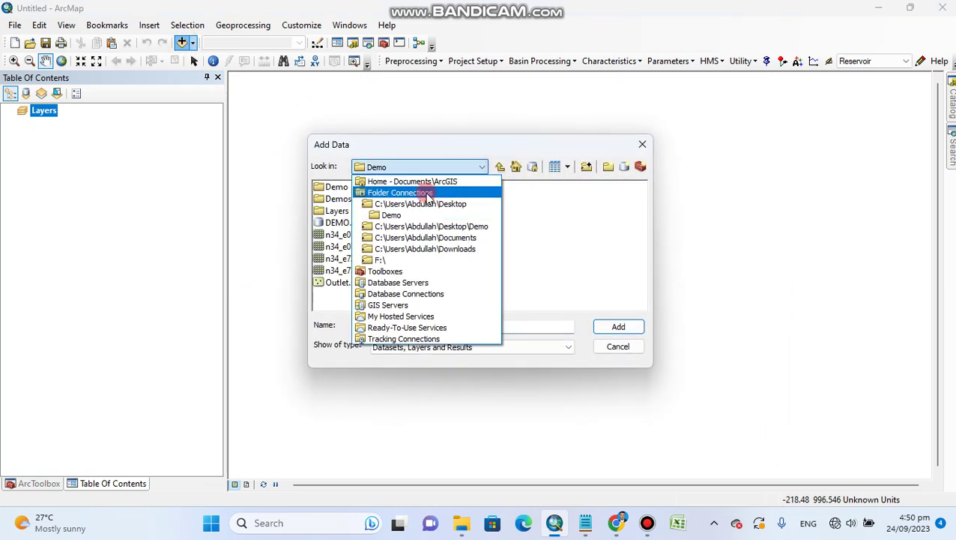
{"action": "left_click", "coordinate": [435, 203]}
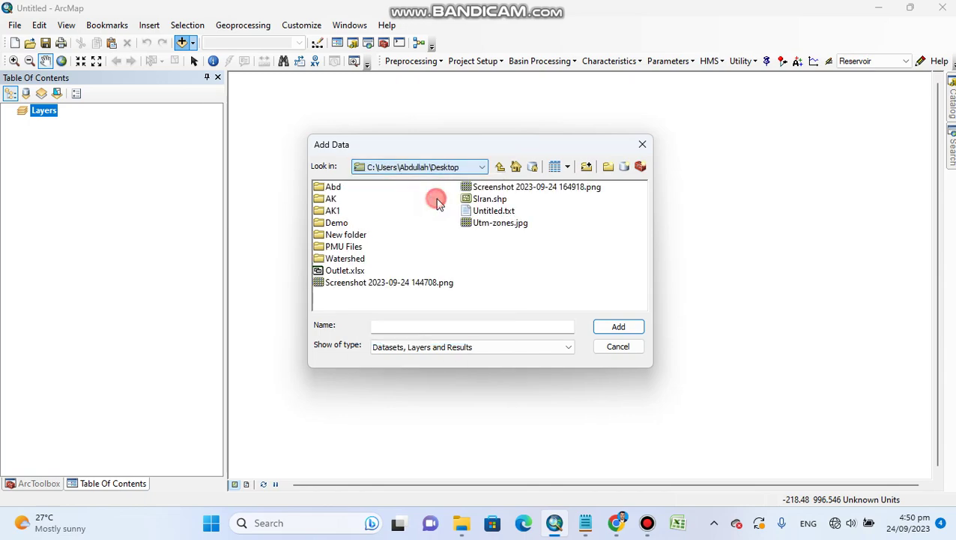